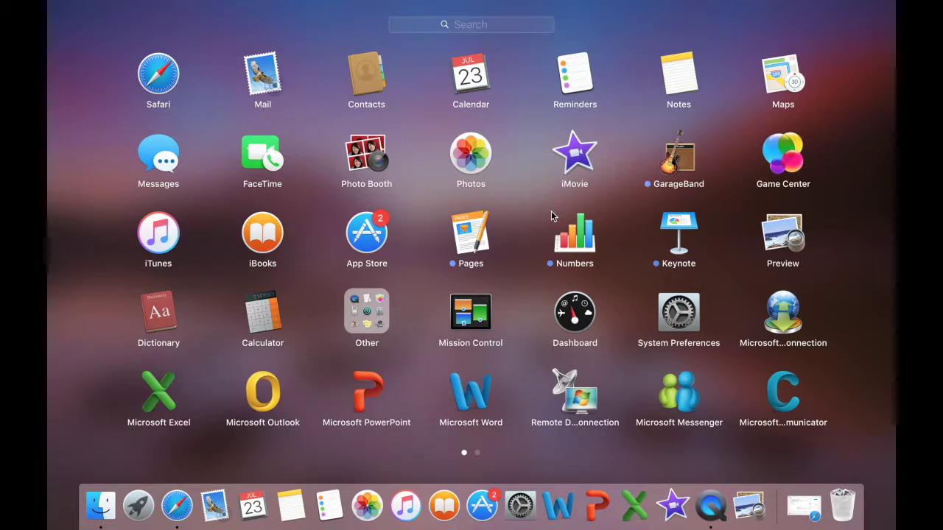
Step: Scroll to Launchpad's second page and launch LEGO Digital Designer
scroll(554, 215, "right", 3)
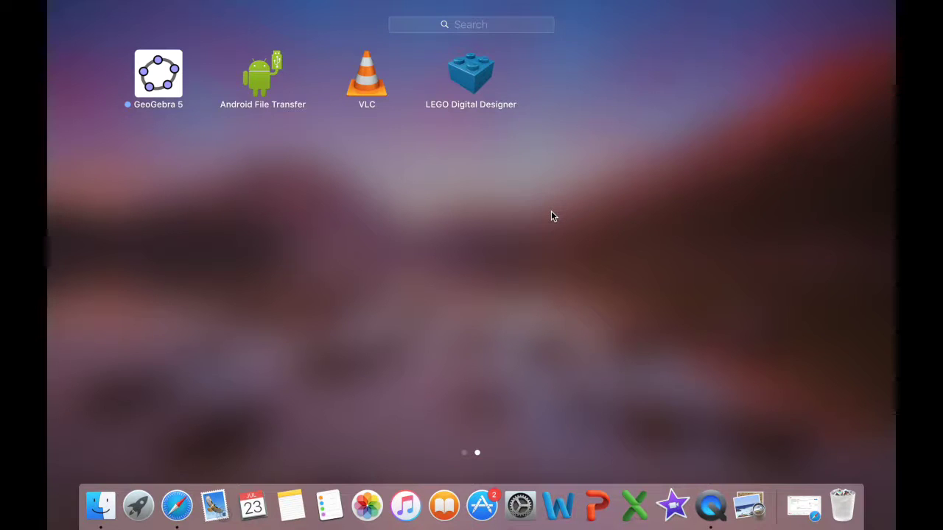
left_click(471, 73)
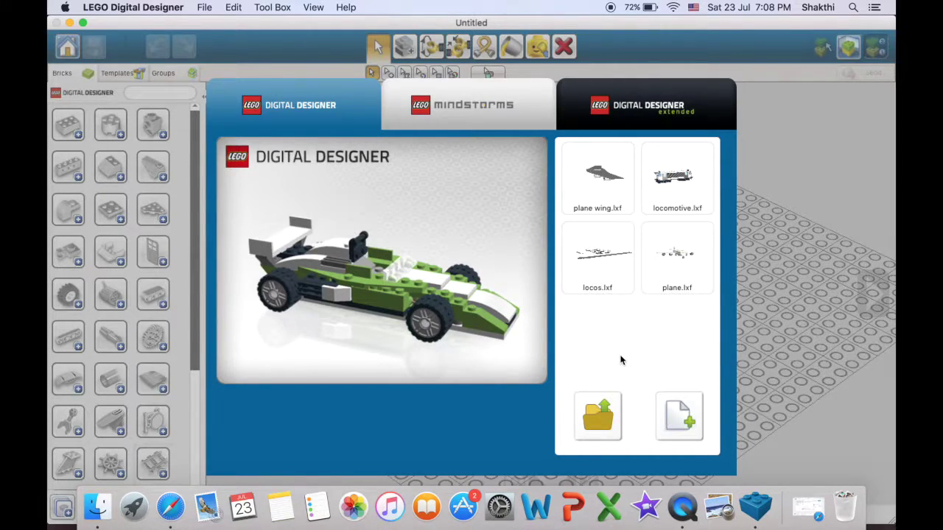
Step: Create a new Untitled free-build model from the welcome screen
left_click(664, 416)
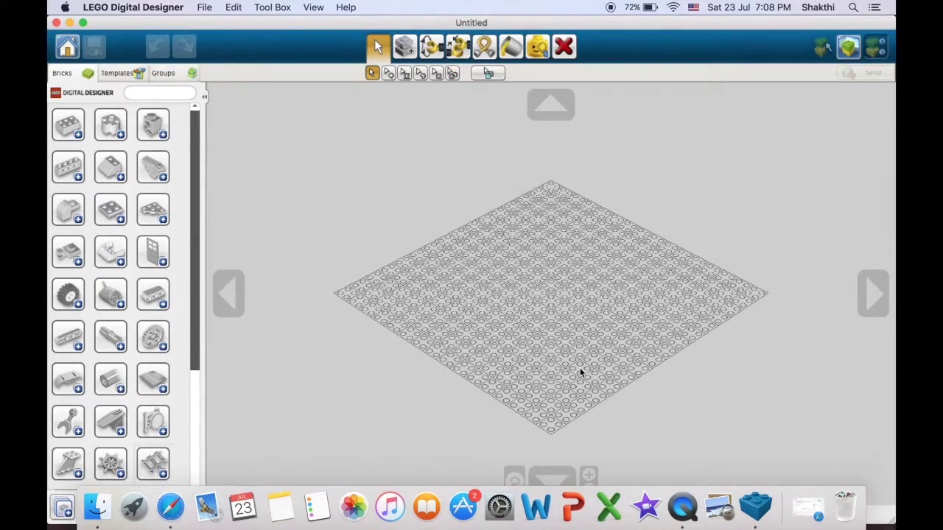
Step: Orbit the empty baseplate and switch the window to full screen
right_click_drag(580, 367, 542, 337)
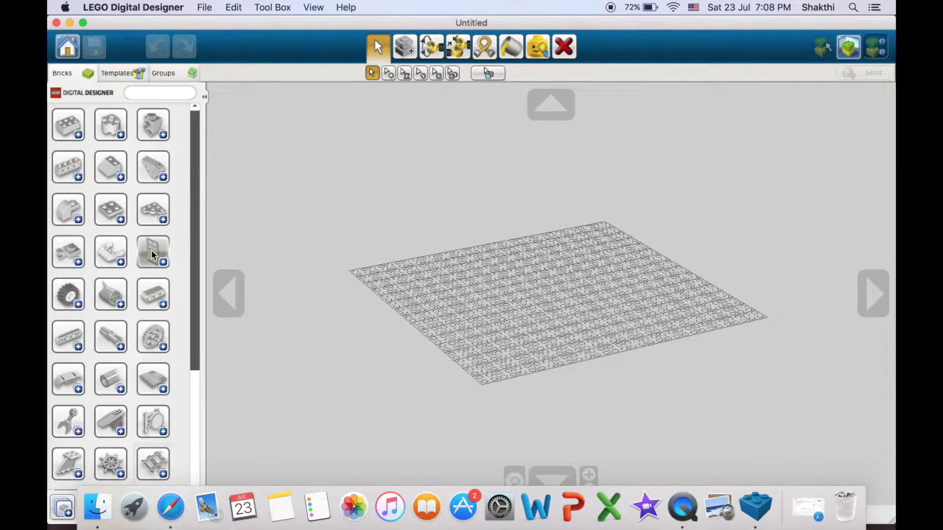
scroll(153, 250, "down", 5)
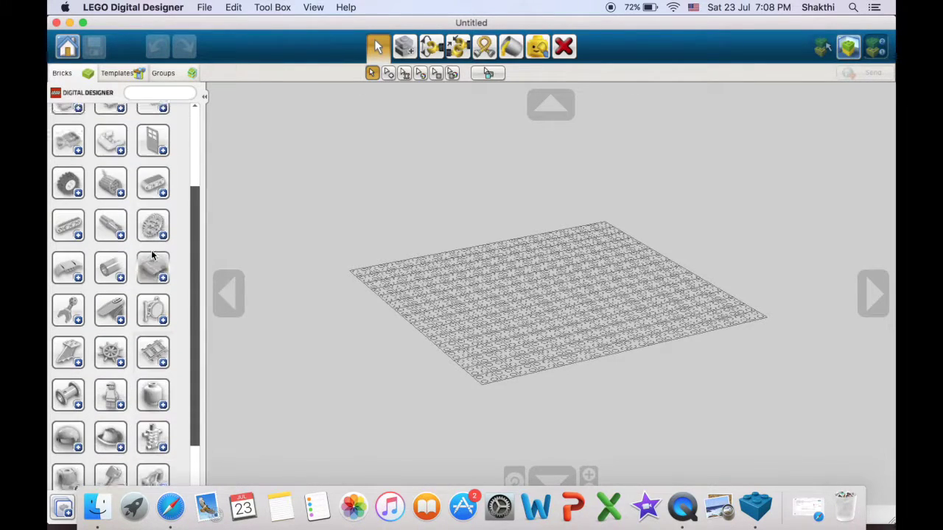
left_click(83, 23)
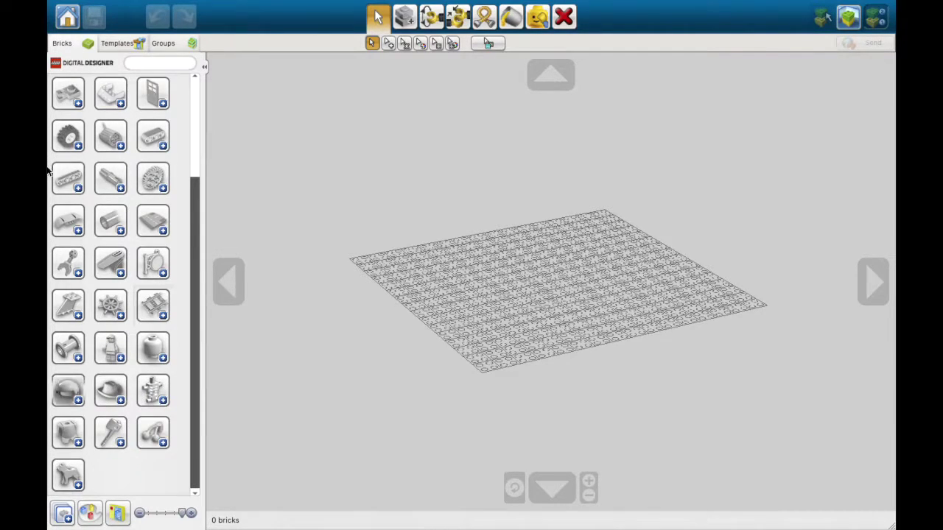
scroll(116, 146, "up", 3)
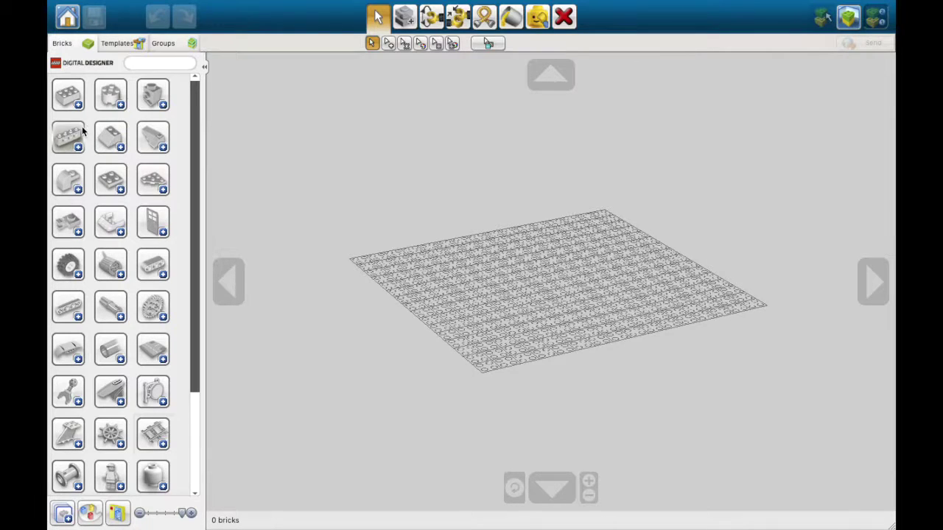
Step: Expand the 1x1 brick's colour variants in the palette, then collapse them
left_click(68, 94)
scroll(111, 173, "down", 6)
scroll(133, 410, "down", 10)
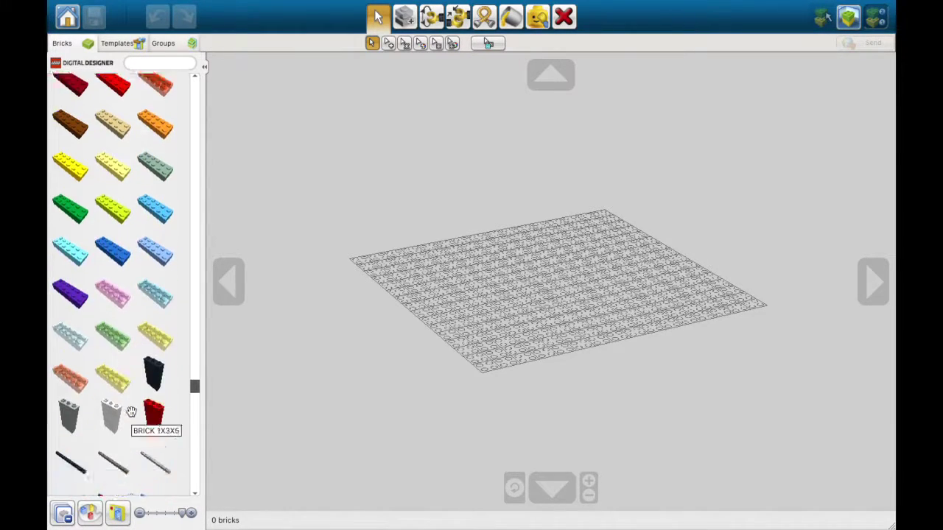
scroll(135, 401, "up", 3)
scroll(139, 392, "down", 2)
scroll(138, 391, "up", 15)
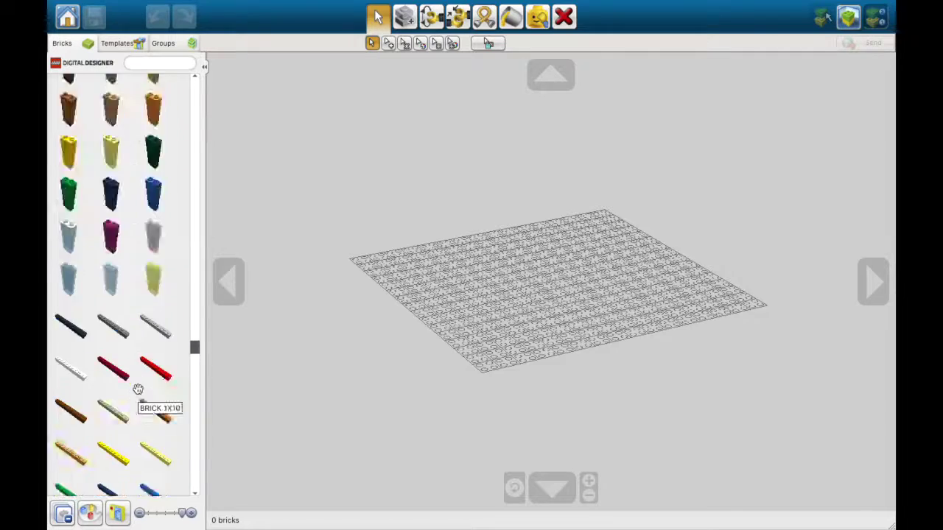
left_click(66, 103)
Step: Expand the round 1x1 brick and another group's colour variants, then collapse them
left_click(116, 105)
left_click(147, 96)
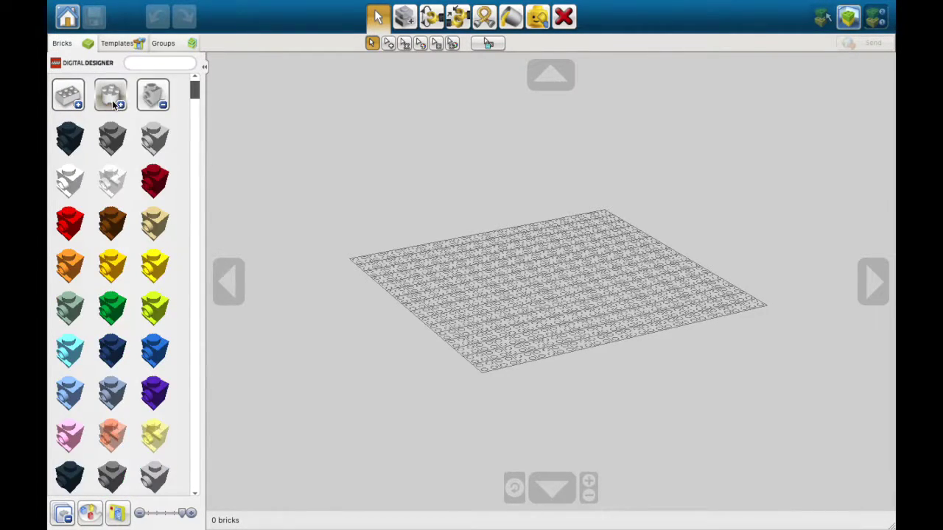
left_click(147, 96)
scroll(153, 269, "down", 5)
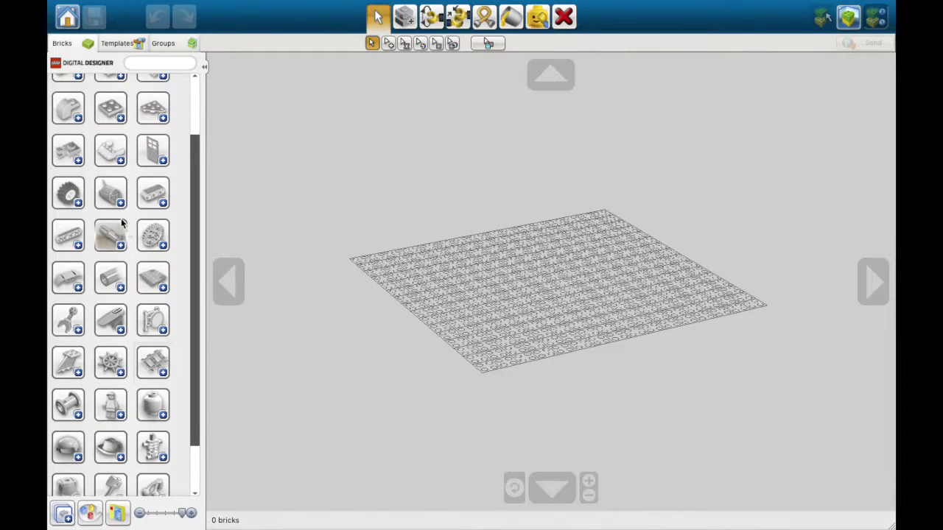
Step: Expand the motor group into its variants and collapse it again
left_click(110, 193)
scroll(127, 340, "down", 2)
scroll(127, 339, "down", 8)
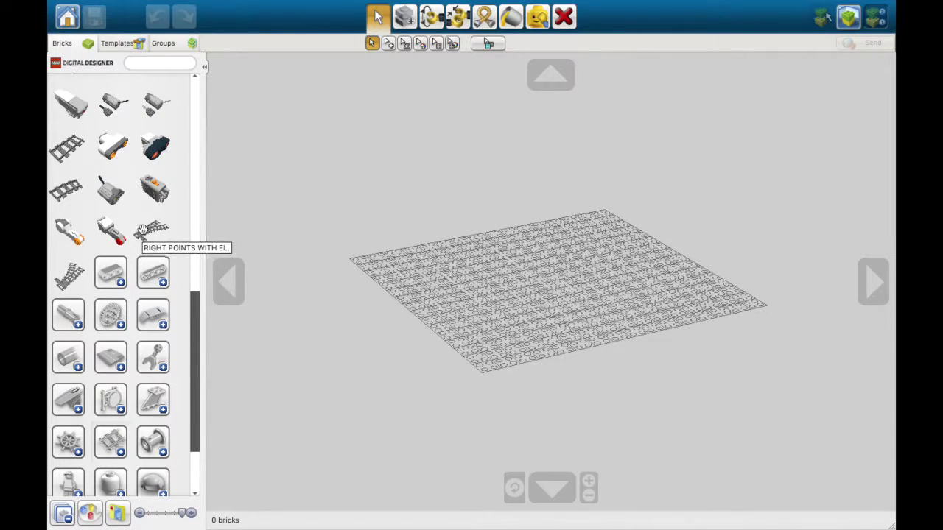
scroll(129, 214, "up", 10)
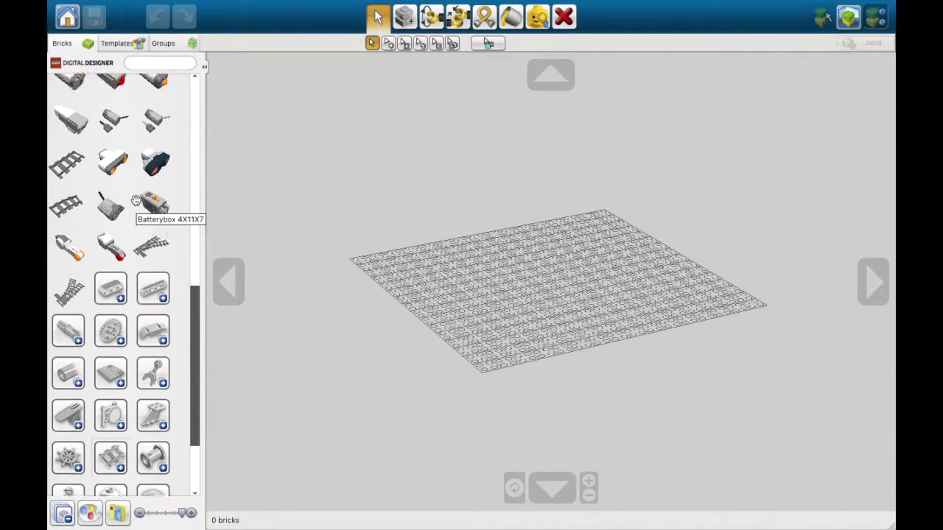
left_click(111, 264)
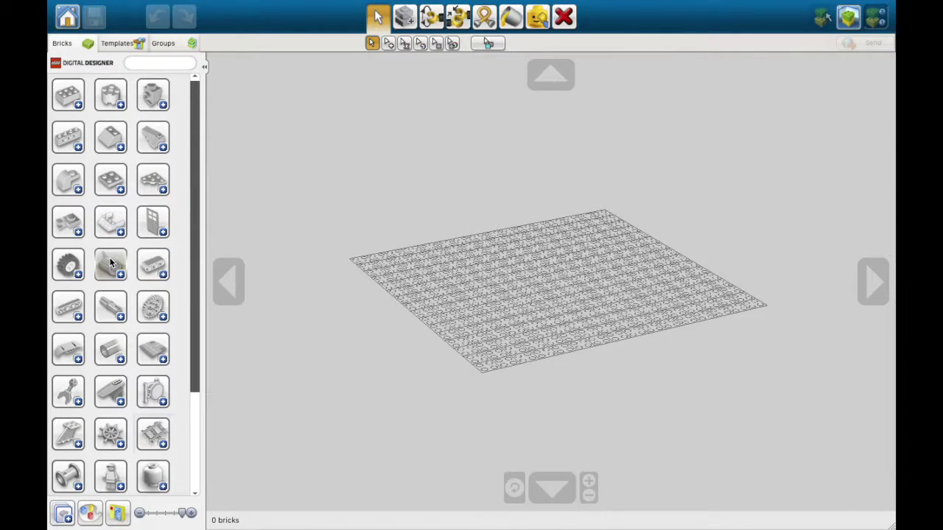
scroll(499, 235, "up", 3)
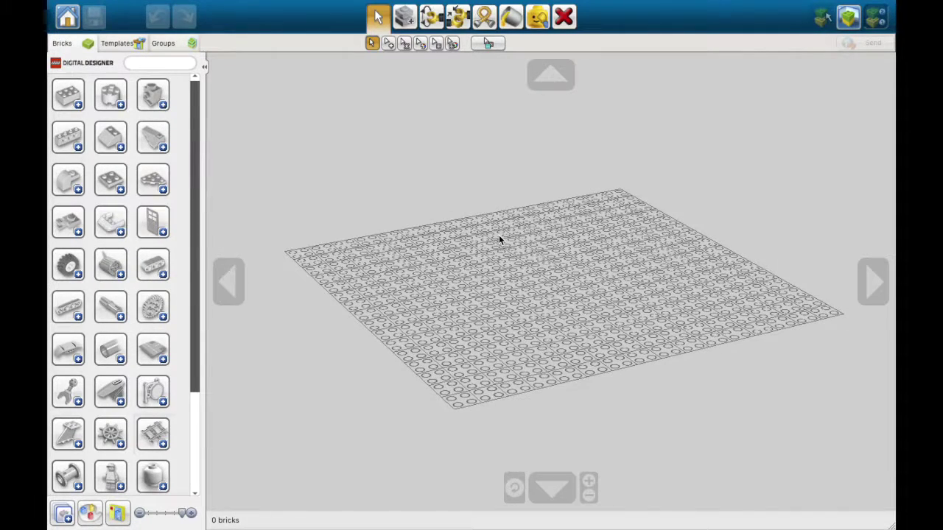
Step: Place a white and a tan 1x1 round flat tile on the baseplate
left_click(153, 180)
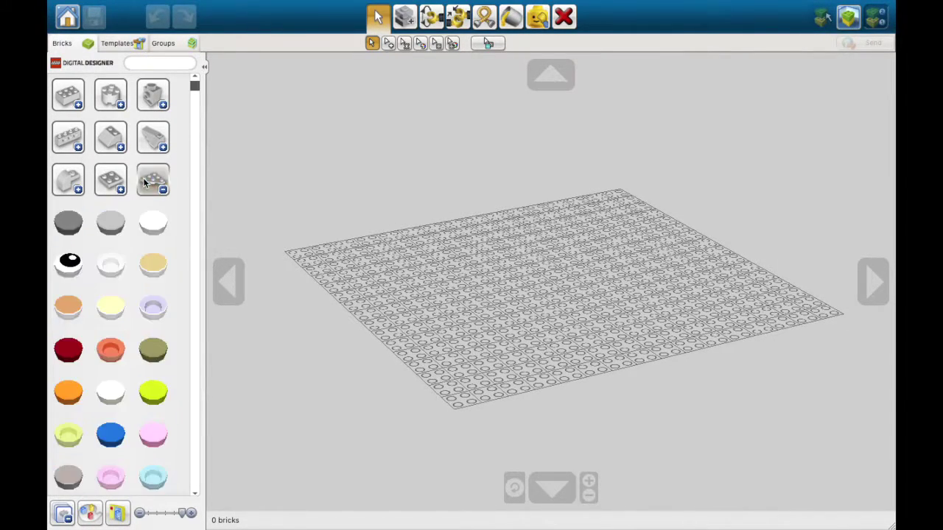
left_click(124, 259)
left_click(378, 317)
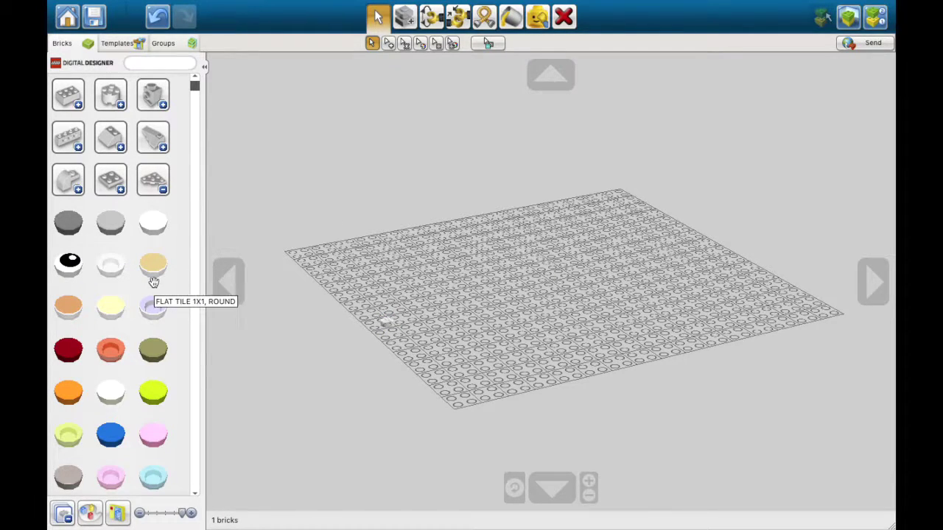
left_click(153, 306)
left_click(361, 296)
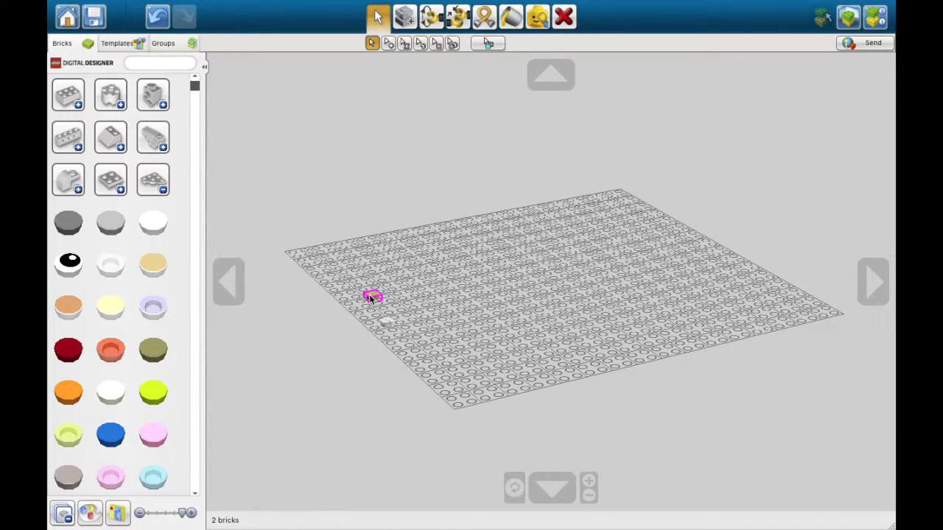
left_click(158, 184)
Step: Orbit, tilt and zoom the camera around the tan tile to a front-facing angle
right_click_drag(583, 341, 467, 322)
scroll(379, 331, "up", 5)
scroll(379, 324, "down", 5)
scroll(467, 324, "down", 5)
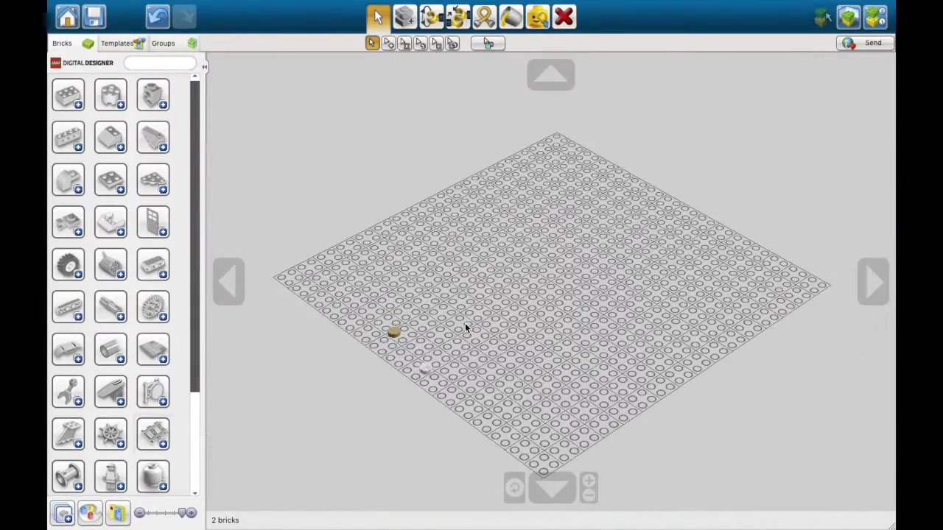
scroll(397, 333, "up", 5)
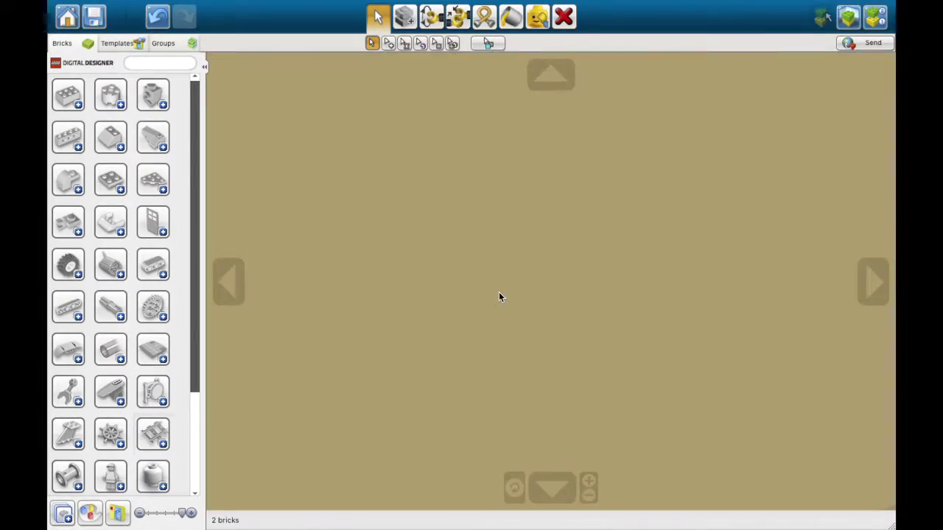
scroll(499, 292, "down", 2)
right_click_drag(499, 292, 349, 280)
left_click(236, 270)
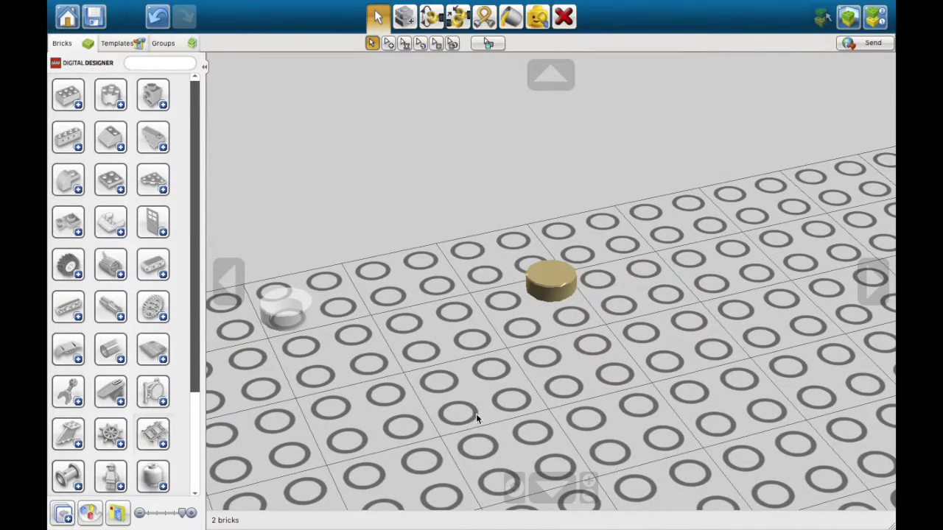
left_click(551, 486)
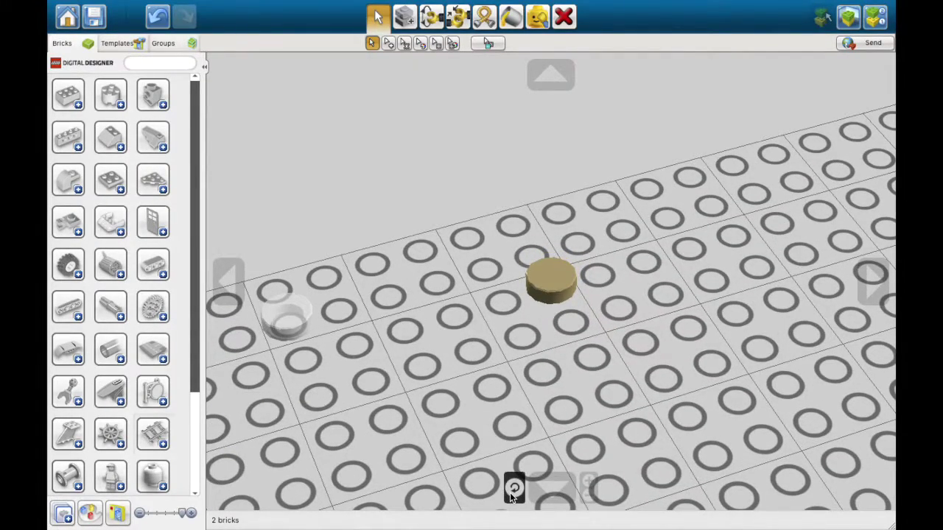
left_click(514, 489)
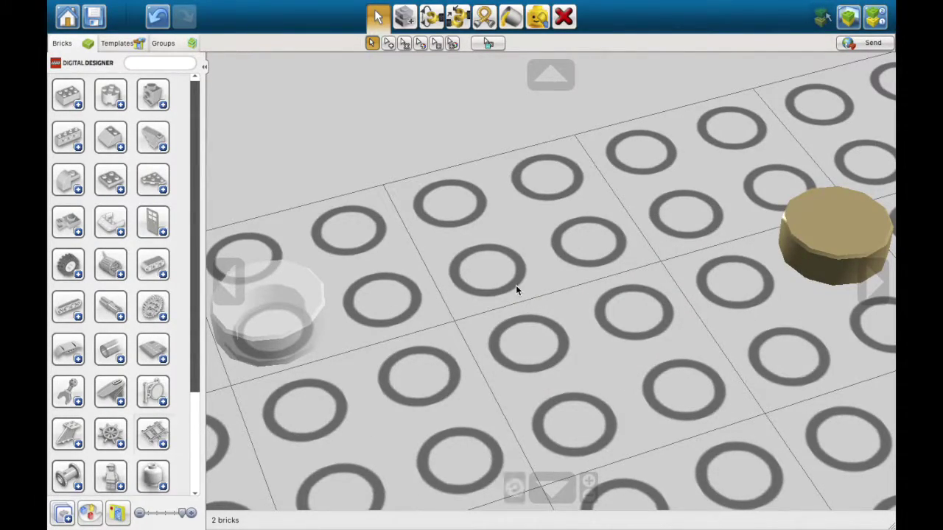
scroll(515, 285, "down", 10)
right_click_drag(619, 341, 553, 347)
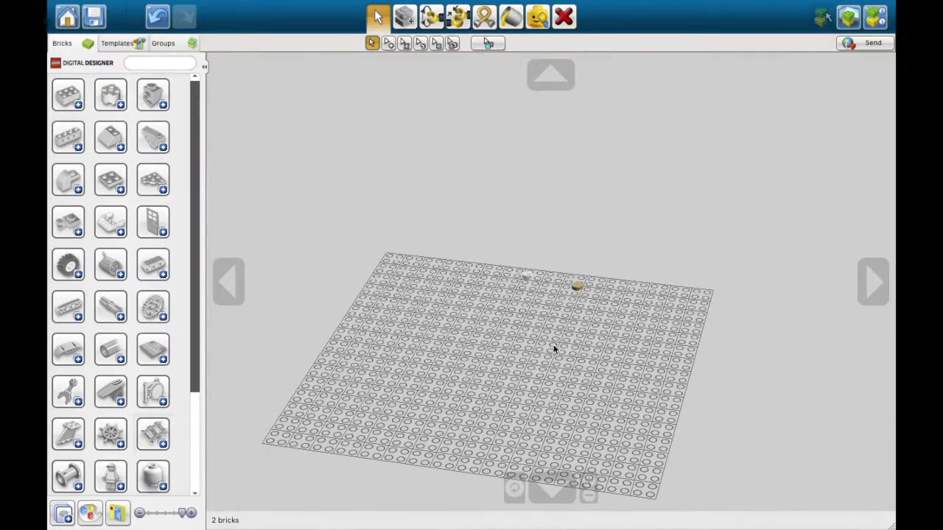
Step: Clone the tan round stud and place the copy nearer the front of the baseplate
left_click(588, 483)
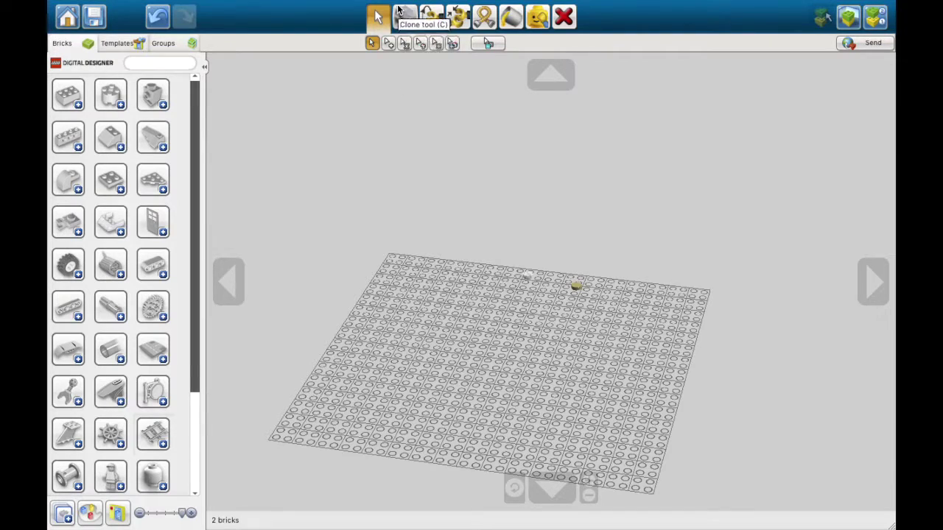
left_click(404, 15)
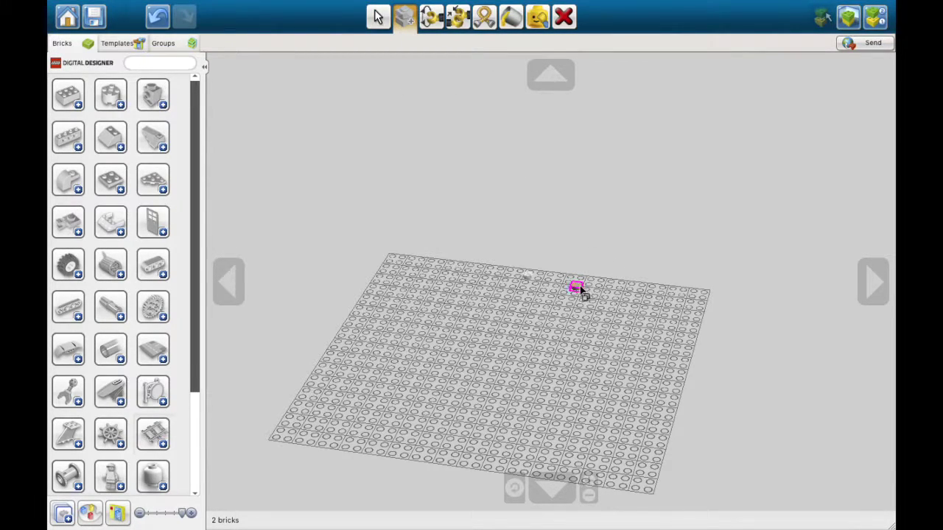
left_click(579, 290)
left_click(551, 318)
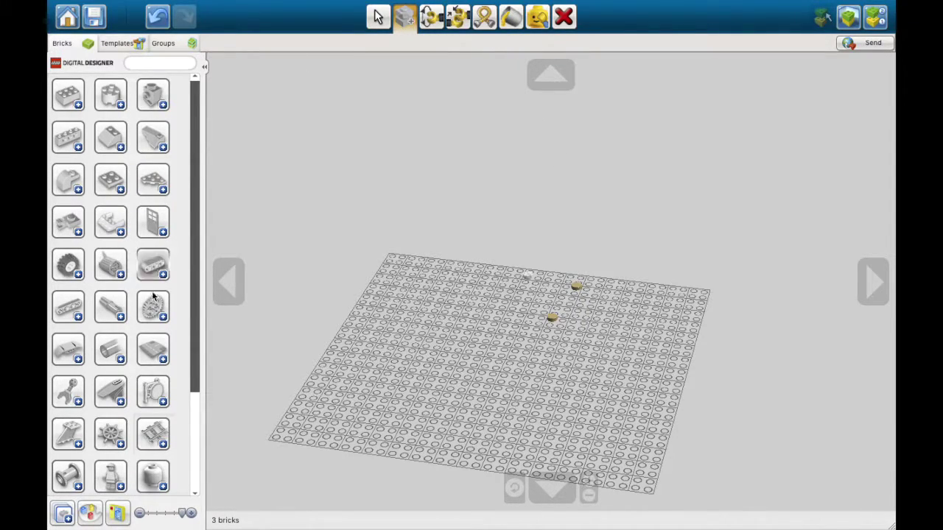
scroll(151, 306, "down", 3)
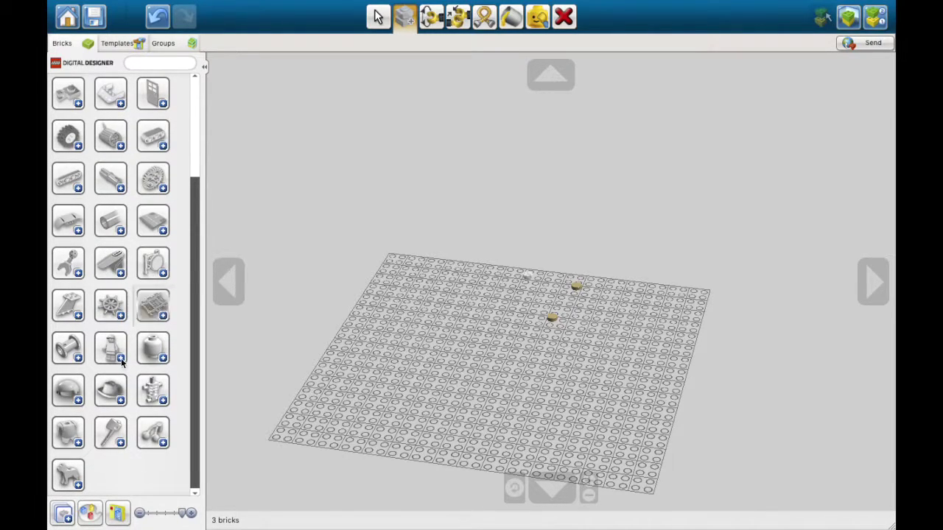
left_click(115, 217)
Step: Drop a black flexible cable onto the baseplate
left_click(120, 260)
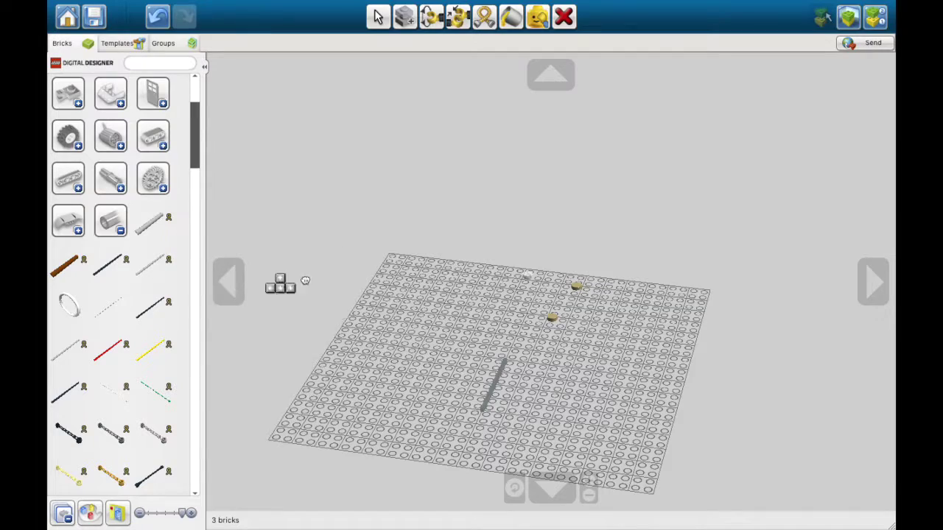
scroll(480, 326, "up", 3)
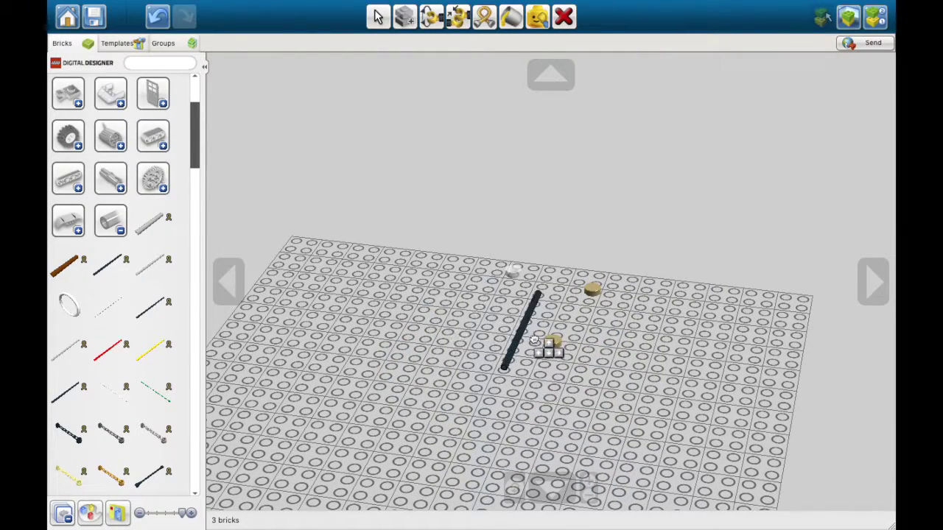
left_click(475, 346)
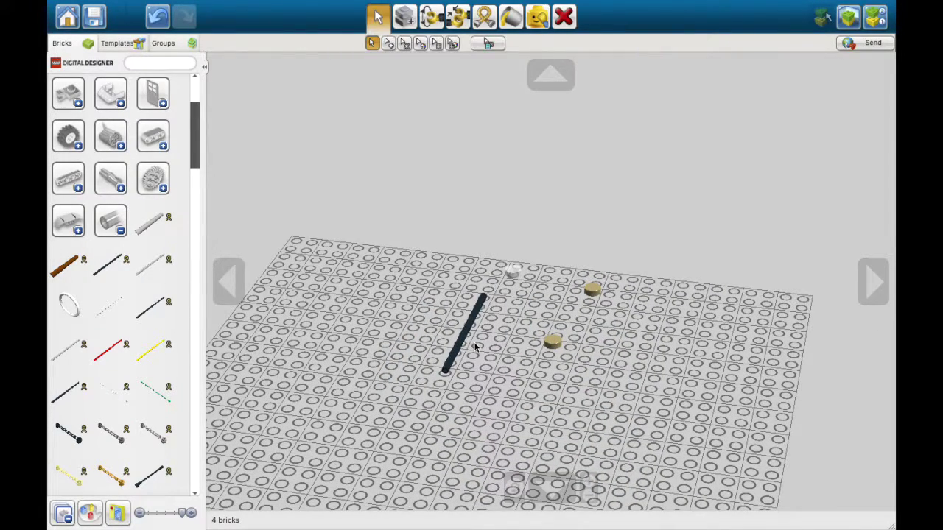
Step: Bend the black cable with the Flex tool into a diagonal lean
left_click(484, 17)
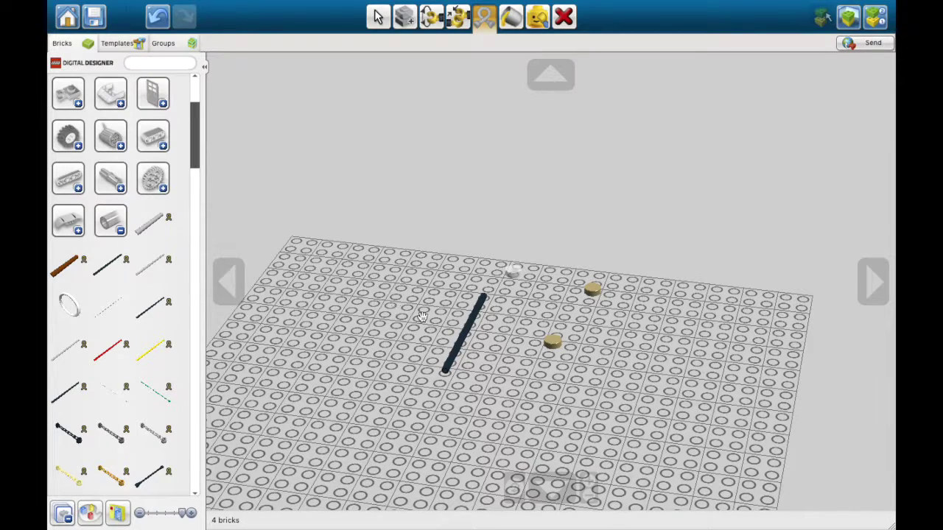
left_click_drag(465, 329, 442, 325)
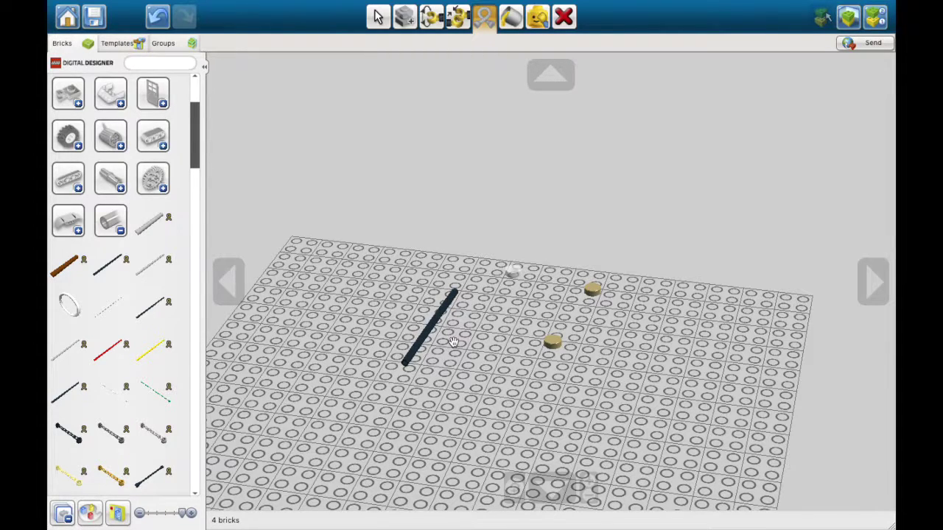
right_click_drag(434, 330, 476, 345)
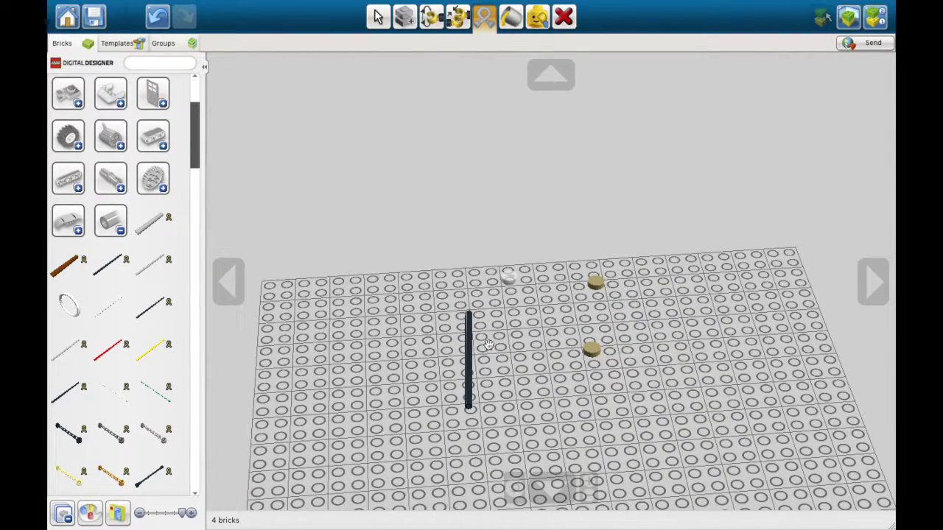
left_click_drag(487, 344, 512, 346)
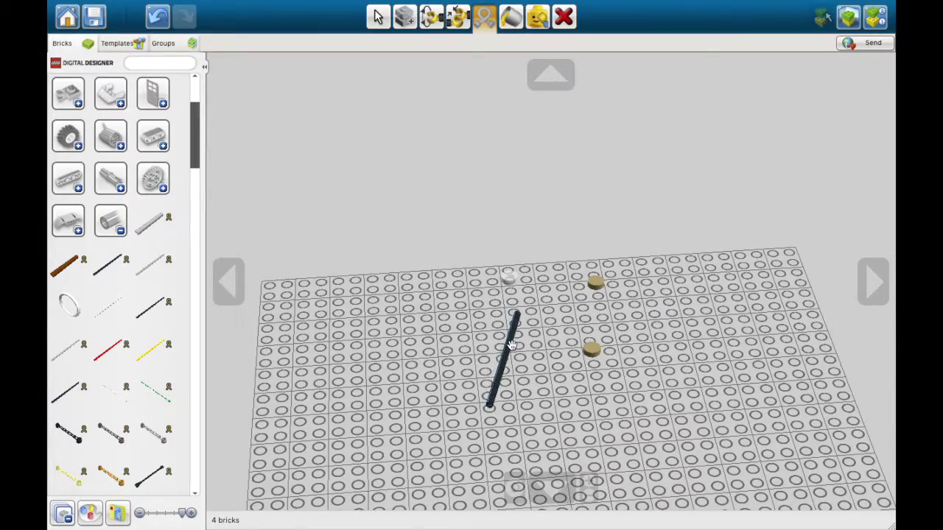
scroll(512, 346, "down", 5)
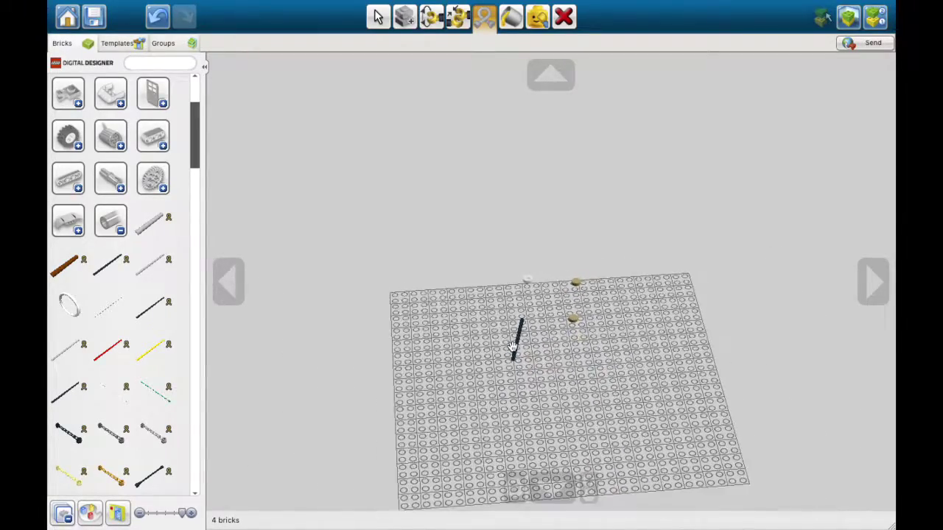
scroll(512, 346, "up", 6)
scroll(512, 346, "down", 2)
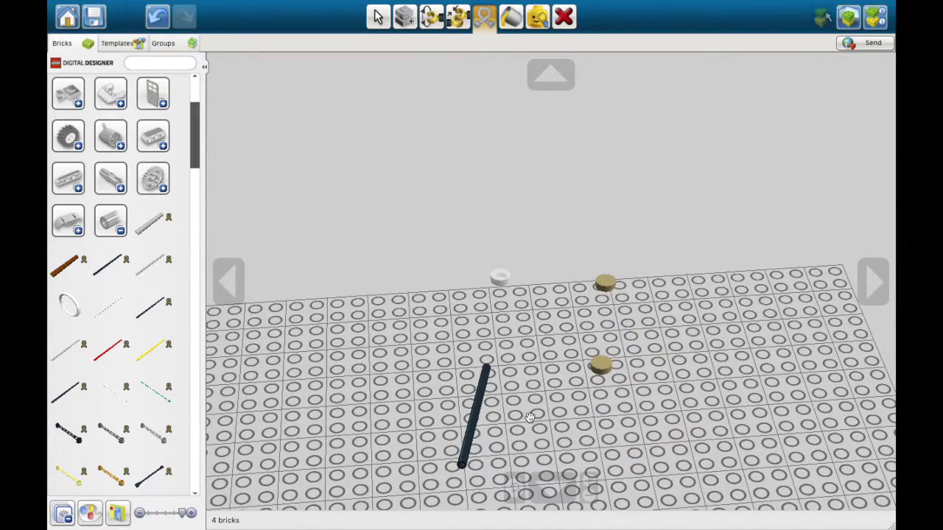
scroll(529, 417, "down", 3)
mouse_move(529, 417)
right_mouse_down()
mouse_move(486, 329)
mouse_move(487, 337)
mouse_move(516, 326)
mouse_move(521, 417)
right_mouse_up()
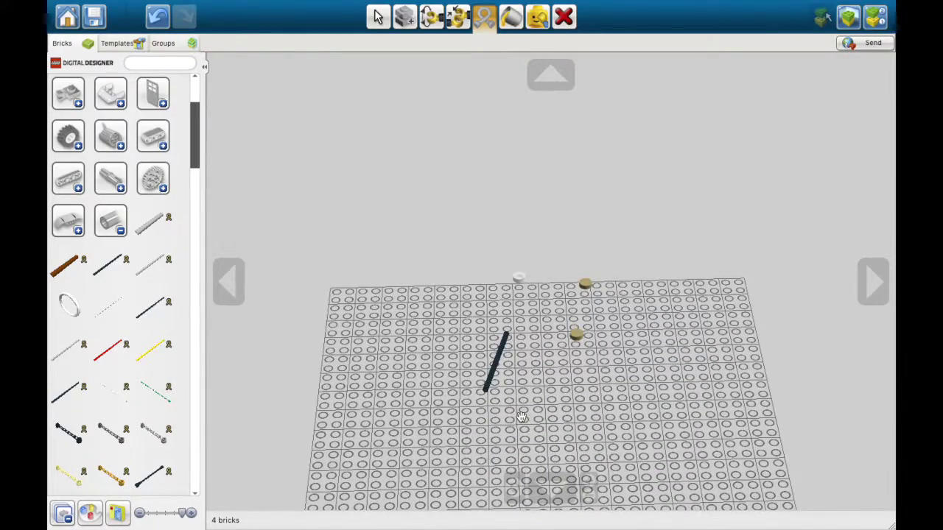
left_click(512, 16)
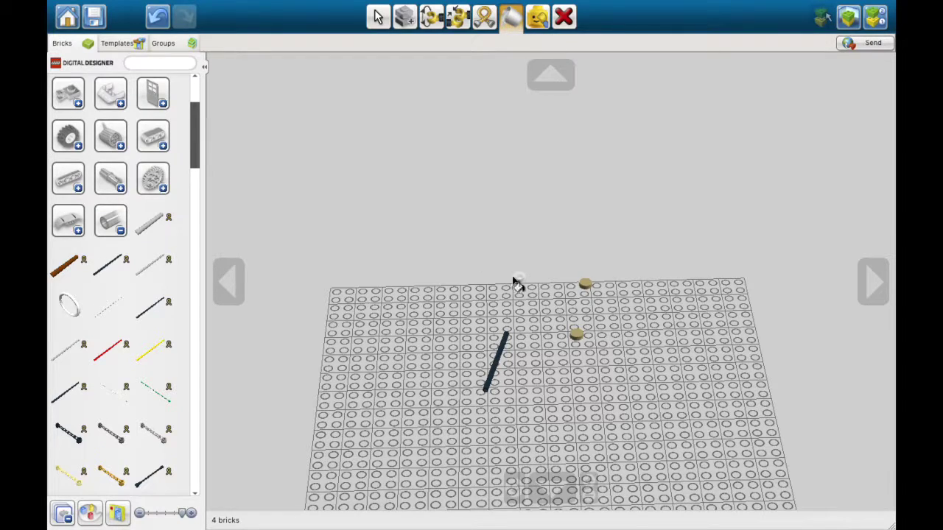
scroll(105, 238, "down", 5)
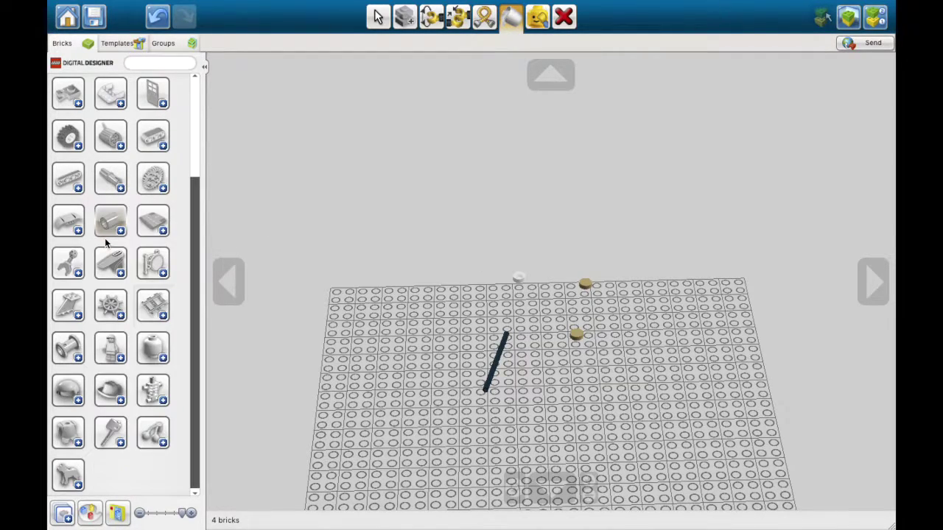
left_click(538, 16)
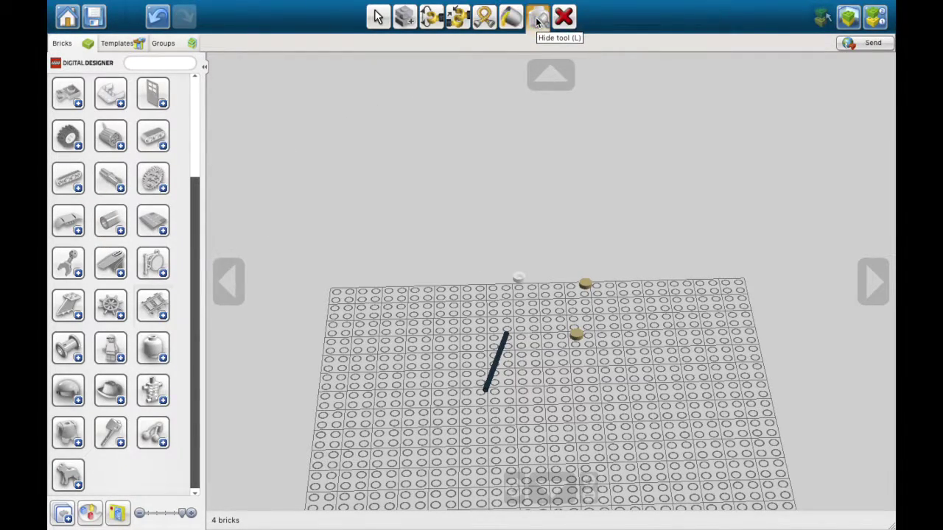
left_click(503, 352)
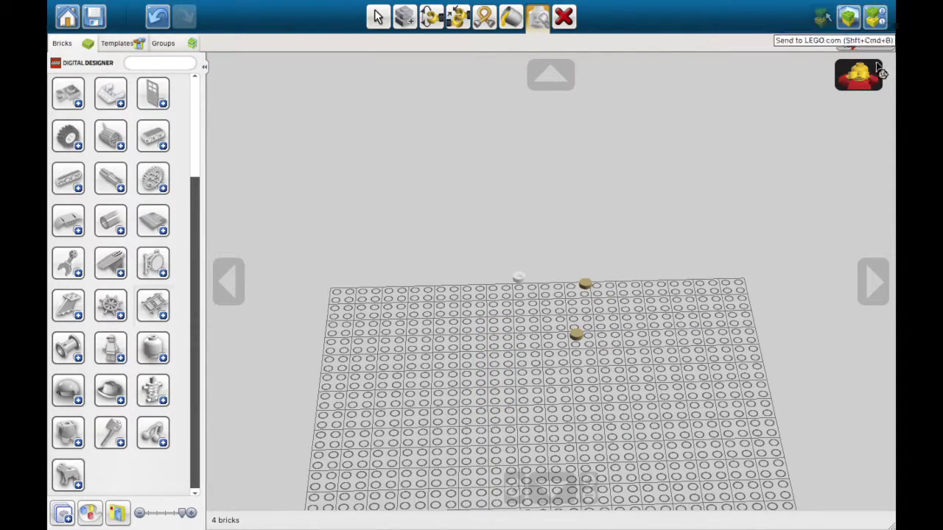
left_click(860, 87)
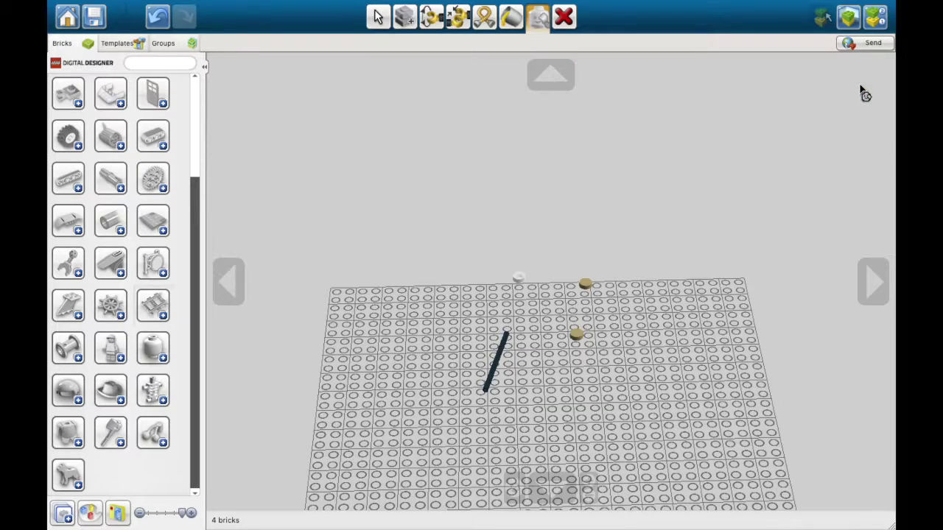
left_click(563, 16)
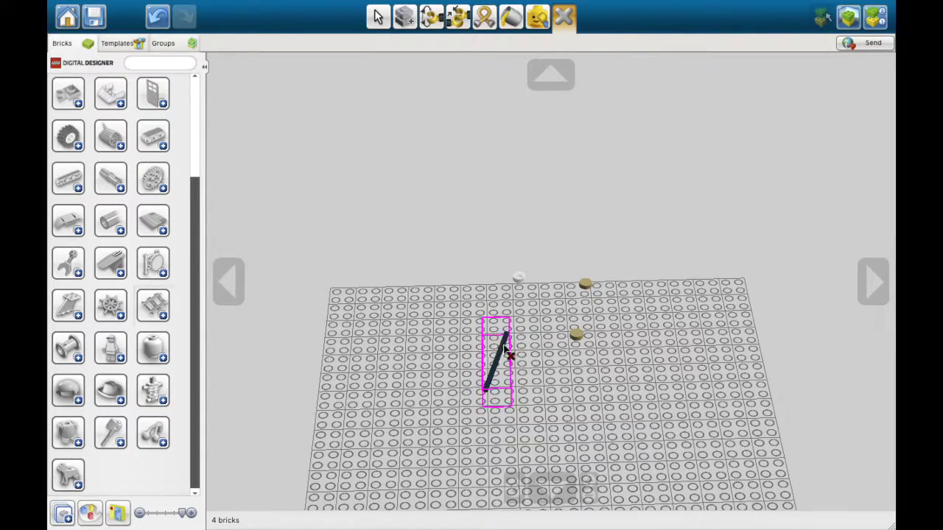
Step: Delete the black rod with the Delete tool
left_click(504, 354)
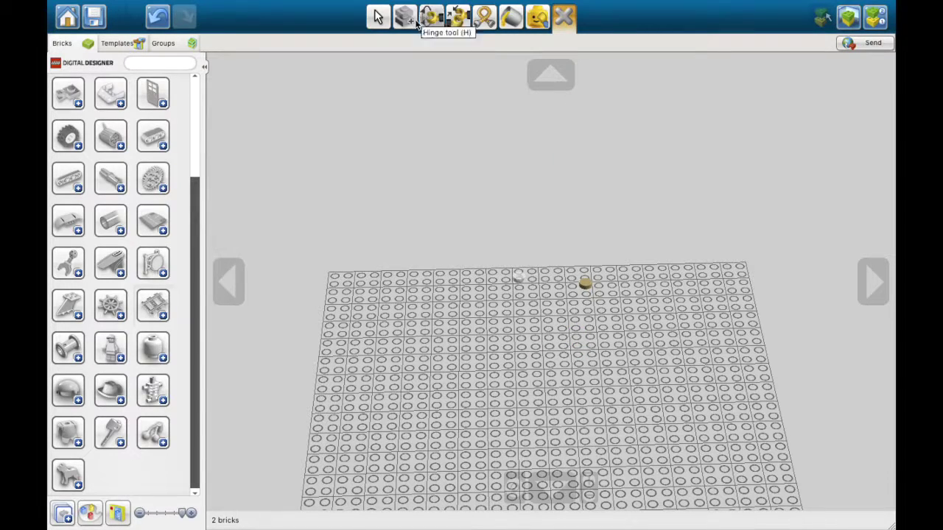
left_click(376, 16)
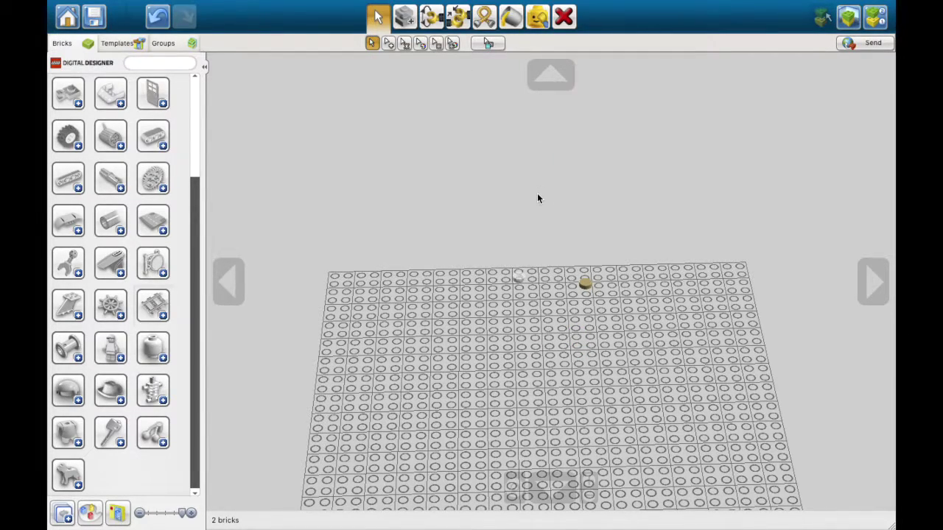
right_click_drag(558, 334, 543, 326)
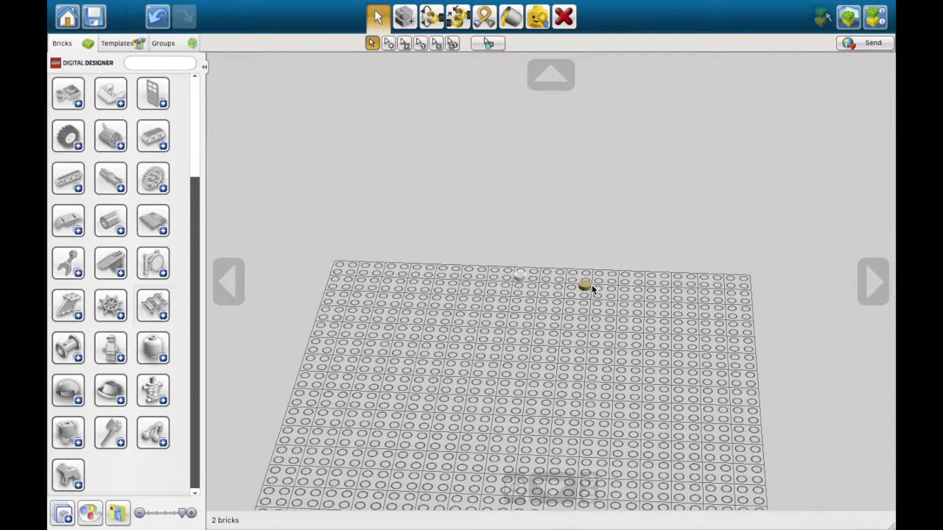
Step: Clone the tan stud near the baseplate centre, then return to Select mode
key("c")
left_click(588, 289)
left_click(554, 346)
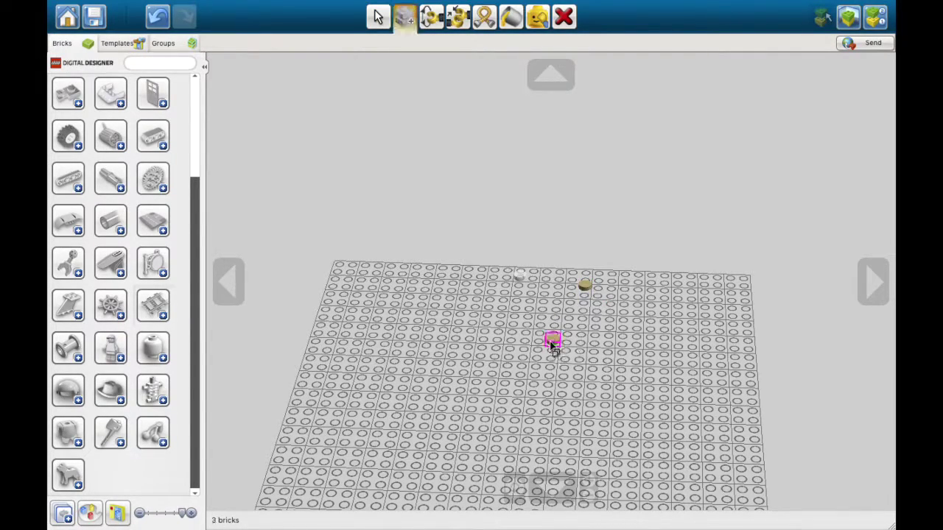
key("v")
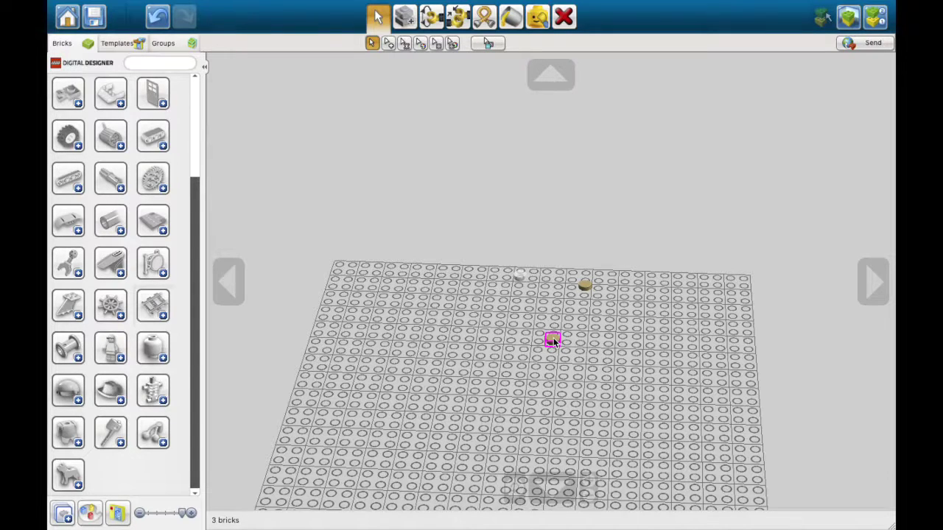
right_click_drag(554, 341, 546, 330)
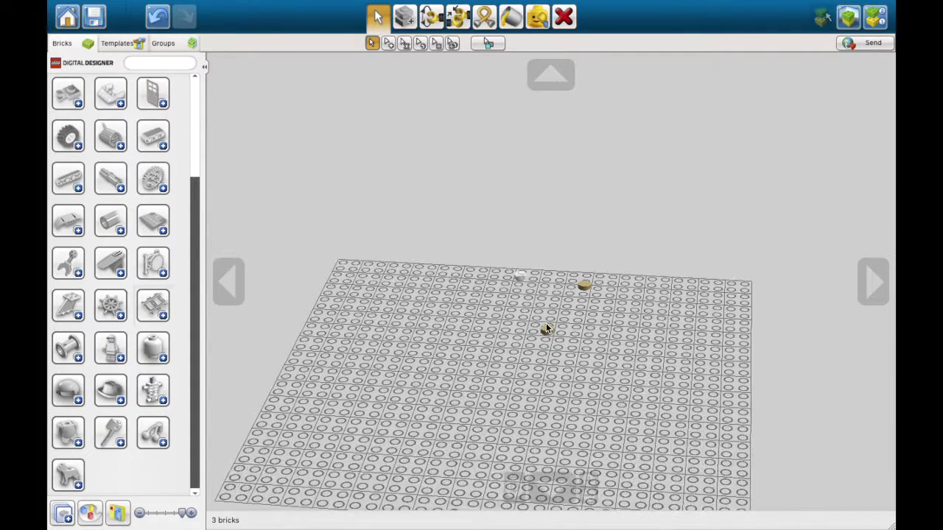
left_click(90, 513)
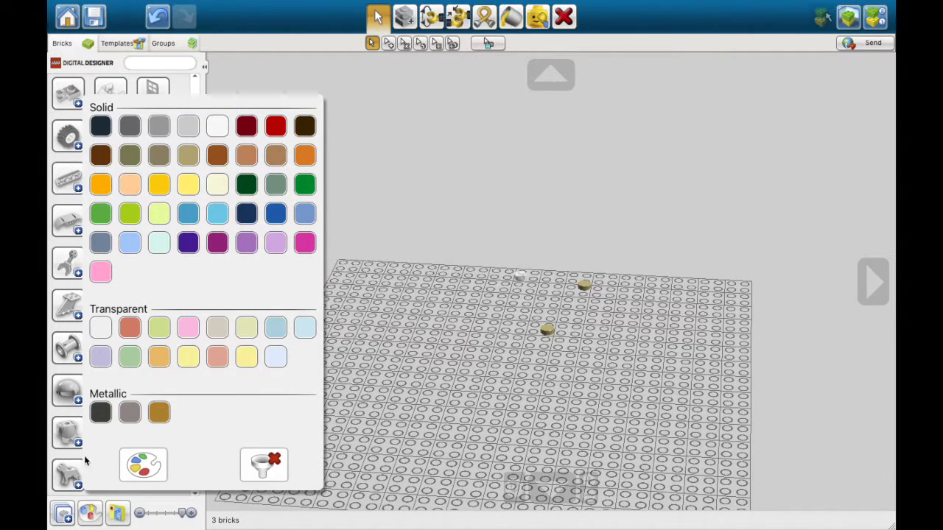
Step: Check the theme filter, then view the Templates and Groups panels before returning to Bricks
left_click(117, 514)
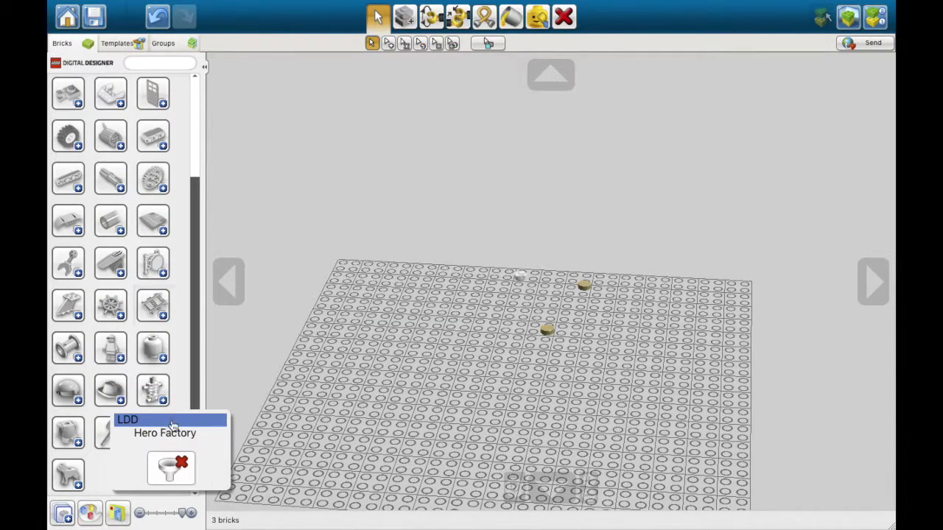
left_click(280, 370)
left_click(129, 46)
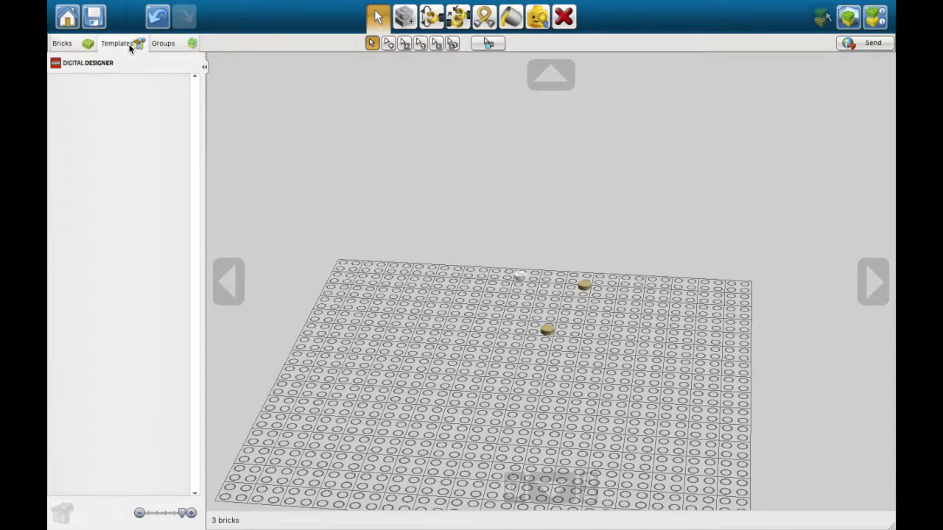
left_click(178, 46)
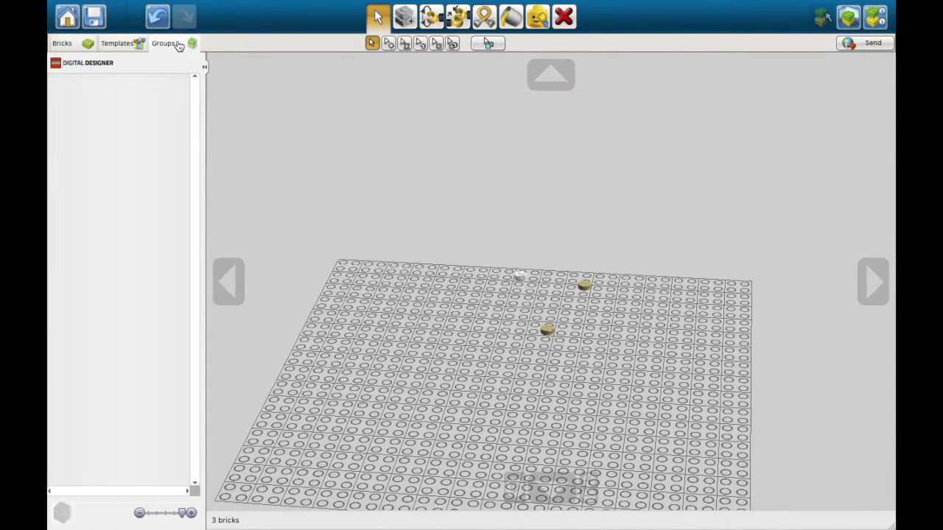
left_click(82, 48)
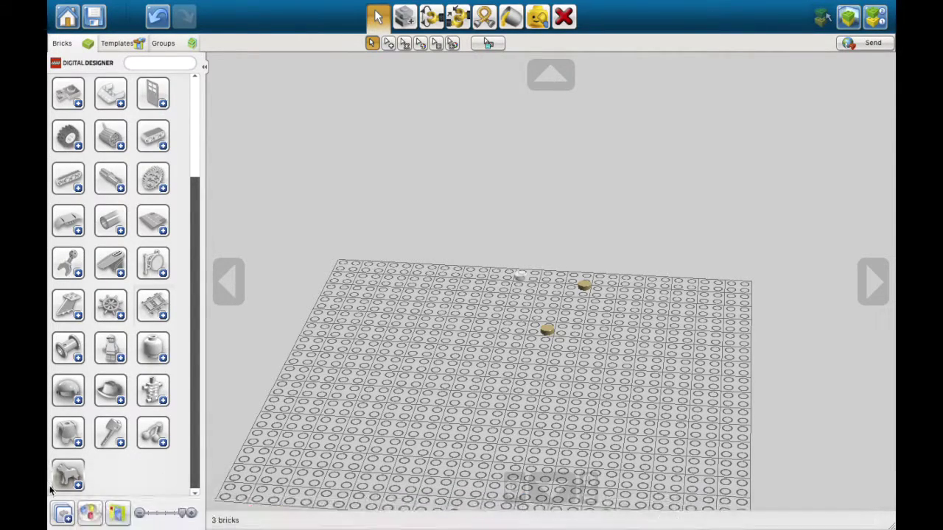
left_click(64, 516)
Step: Browse the palette as coloured parts, regroup it, resize thumbnails, and enter Building guide mode
left_click(64, 516)
left_click(64, 516)
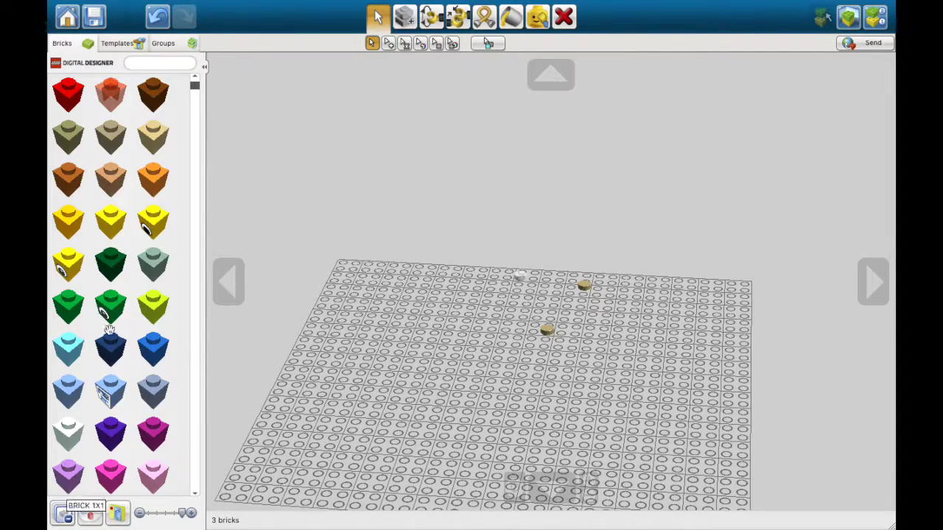
scroll(109, 329, "down", 20)
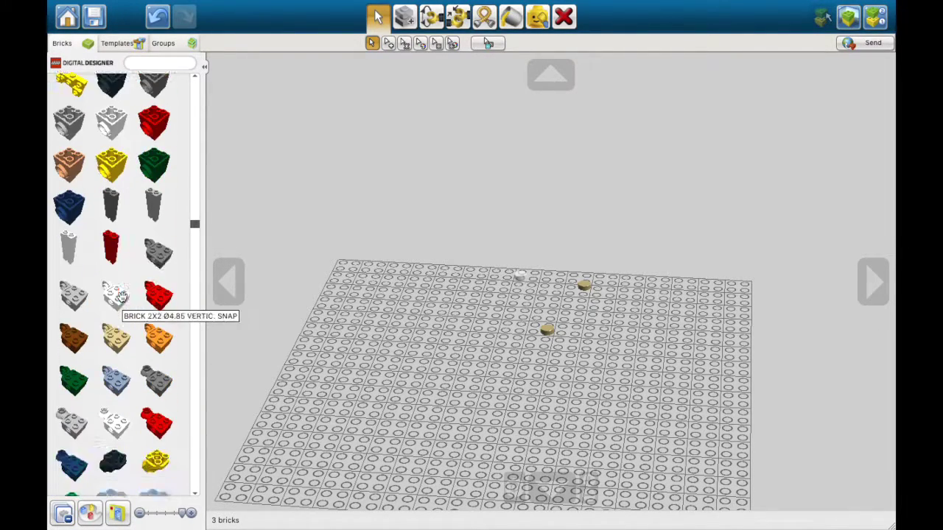
scroll(120, 297, "down", 15)
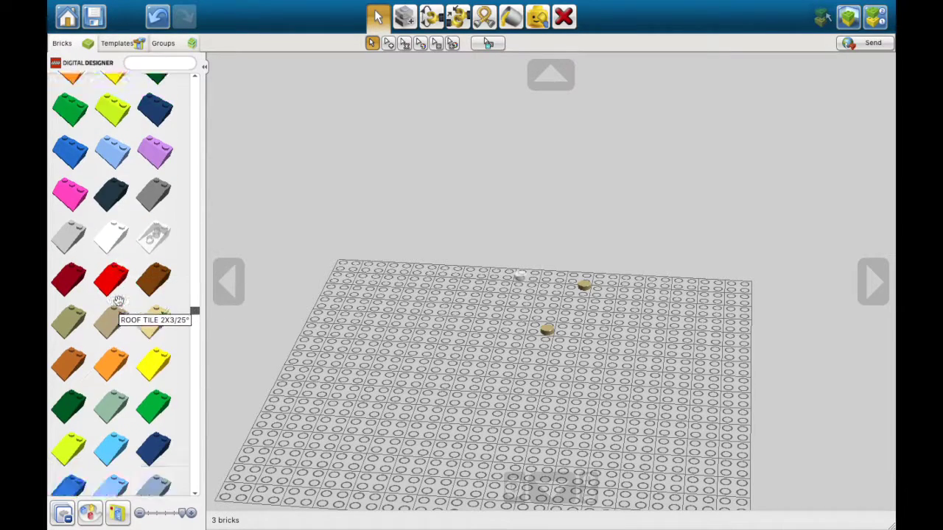
scroll(118, 300, "down", 4)
left_click(63, 514)
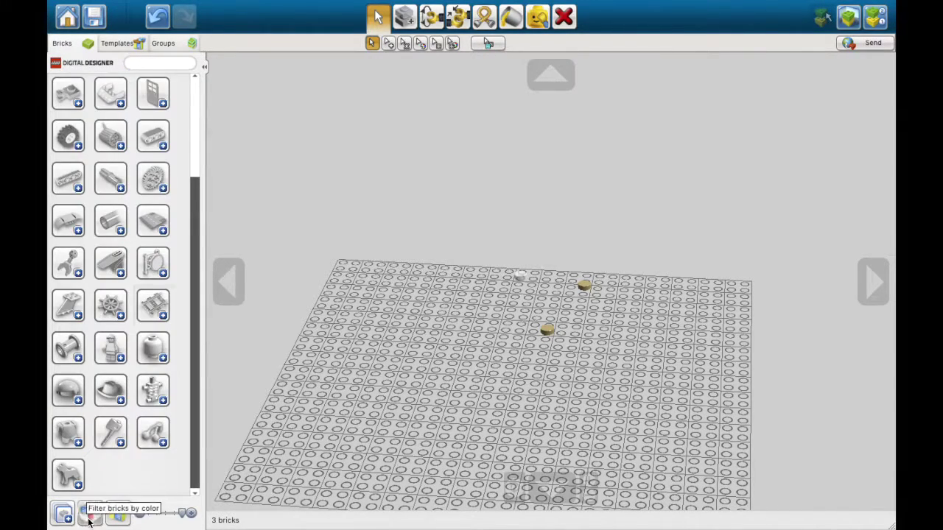
mouse_move(182, 513)
left_mouse_down()
mouse_move(137, 513)
mouse_move(188, 514)
left_mouse_up()
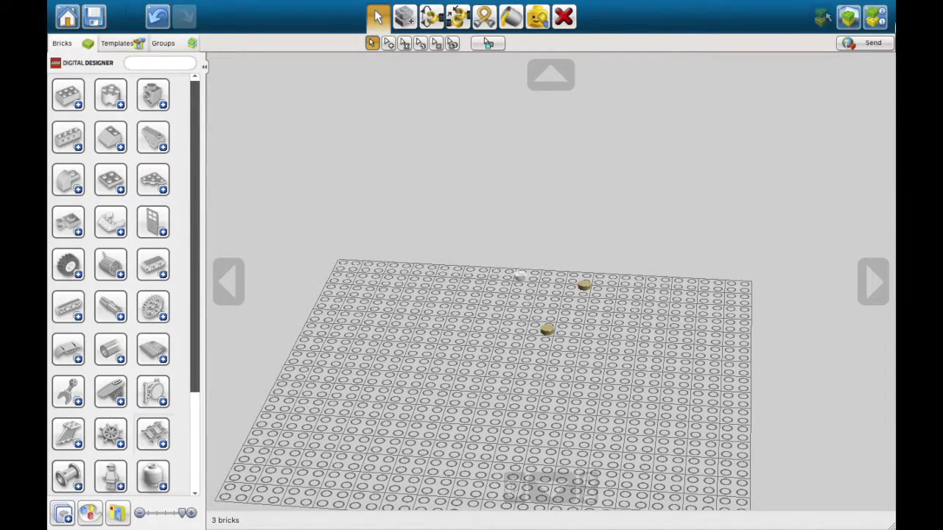
left_click(875, 16)
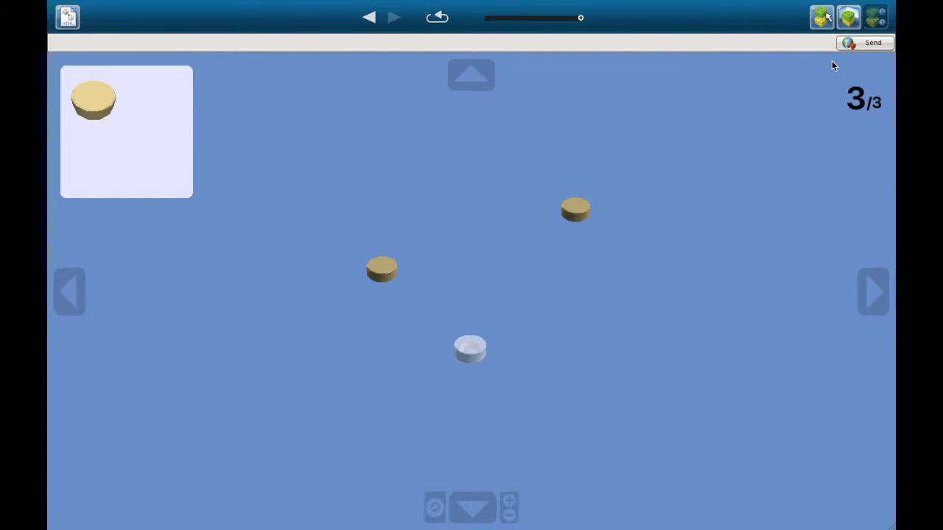
Step: Step the building guide forward and back to the first brick
key("Left")
key("Left")
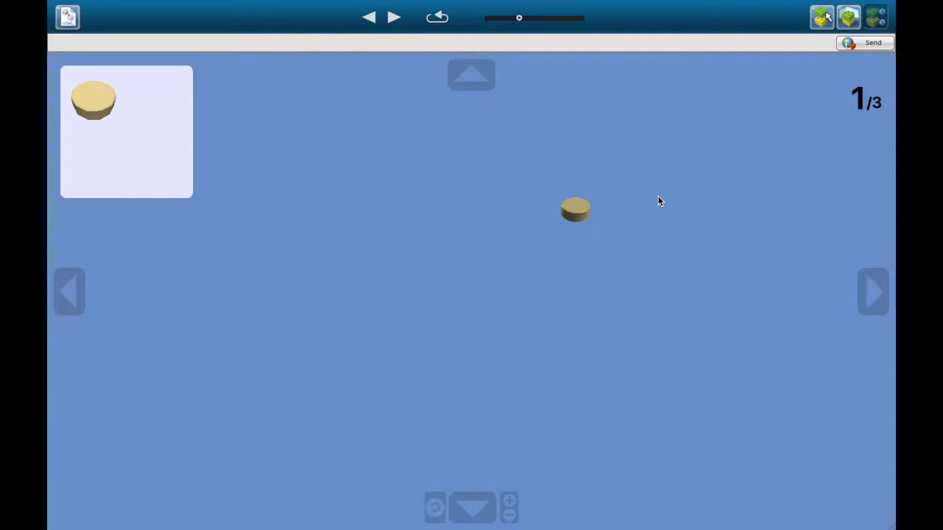
left_click(394, 20)
left_click(393, 19)
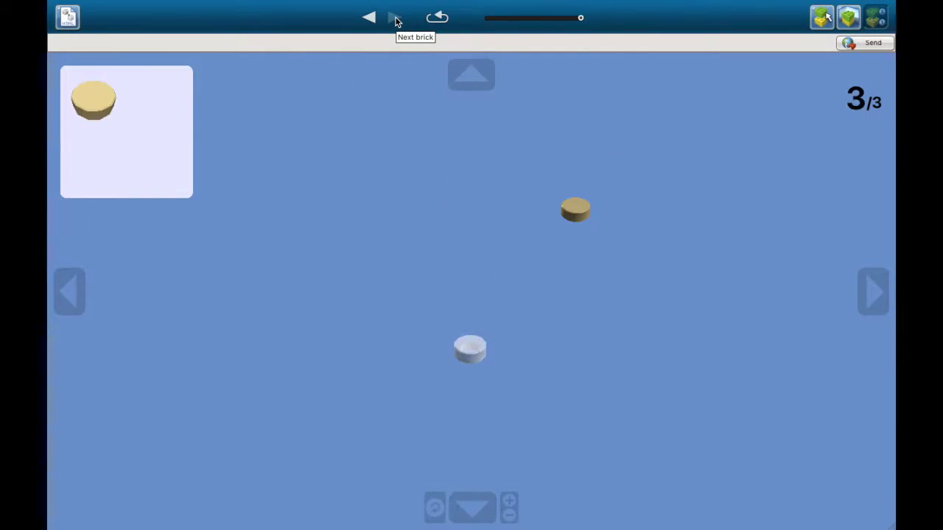
left_click(371, 18)
left_click(371, 18)
left_click(371, 18)
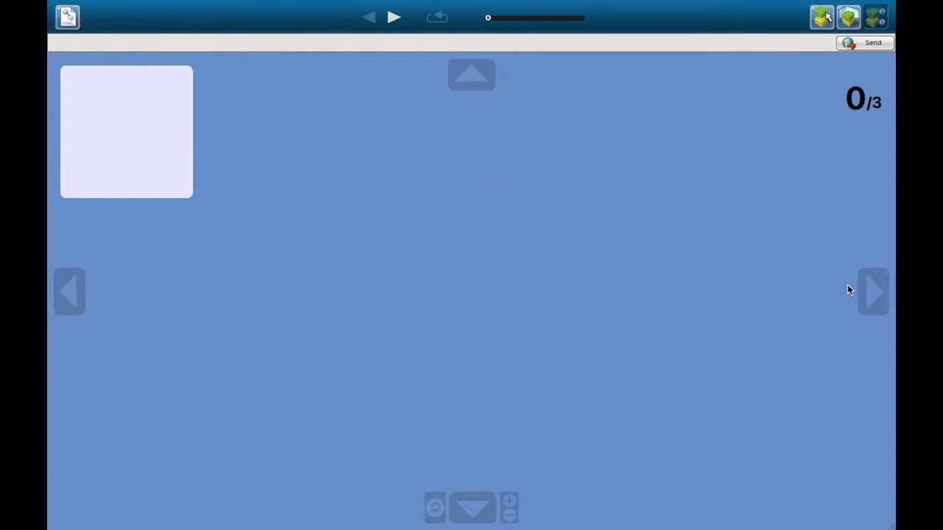
Step: Add all three bricks in the guide, then show the model in view mode
left_click(875, 288)
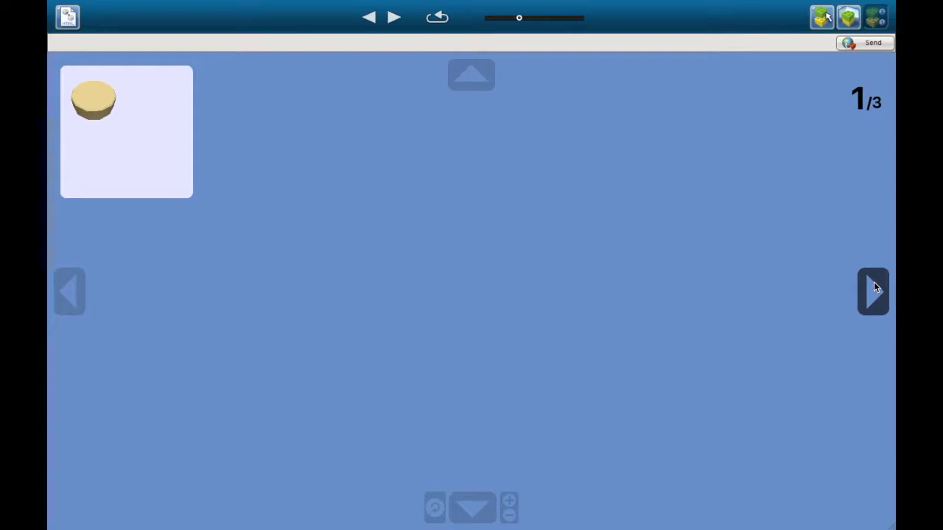
left_click(875, 287)
left_click(875, 287)
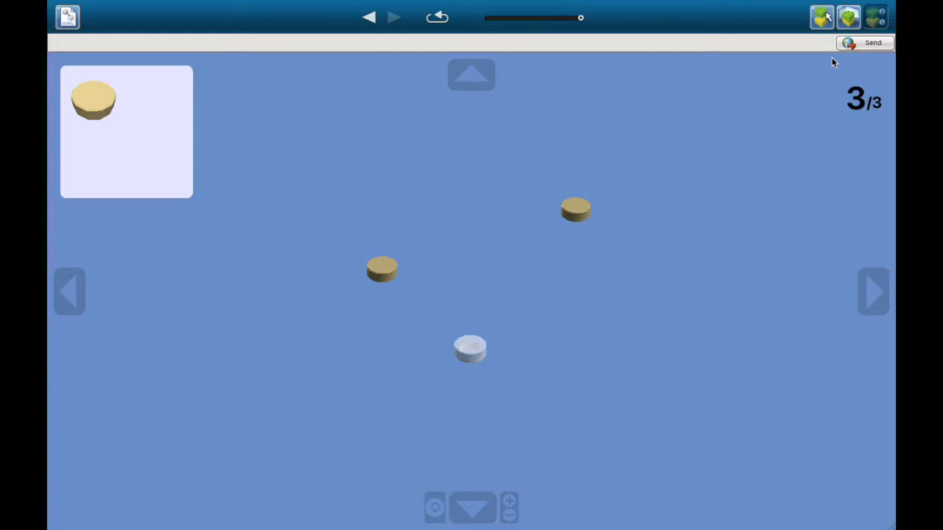
left_click(853, 27)
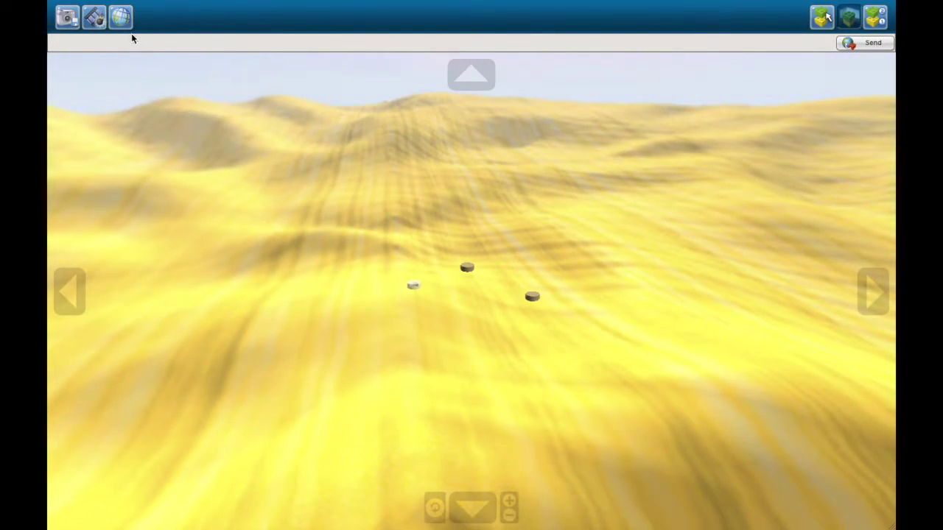
left_click(120, 22)
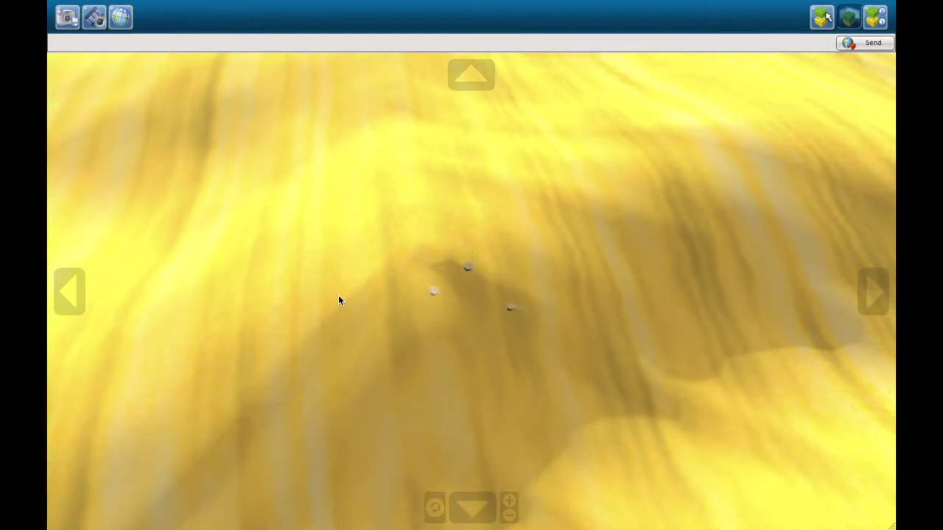
left_click(94, 18)
left_click(817, 21)
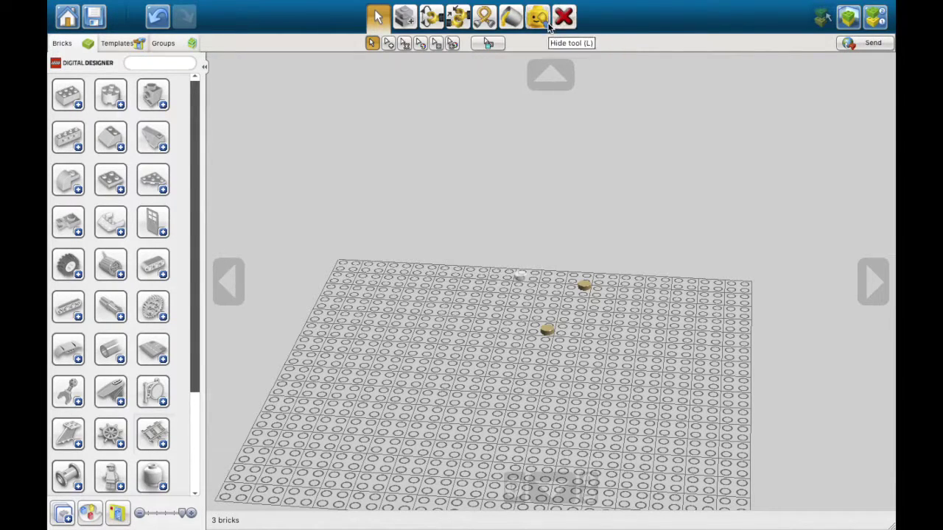
Step: Inspect the three-brick baseplate from new angles, select and deselect the round tan tile, then leave the model
right_click_drag(398, 311, 351, 331)
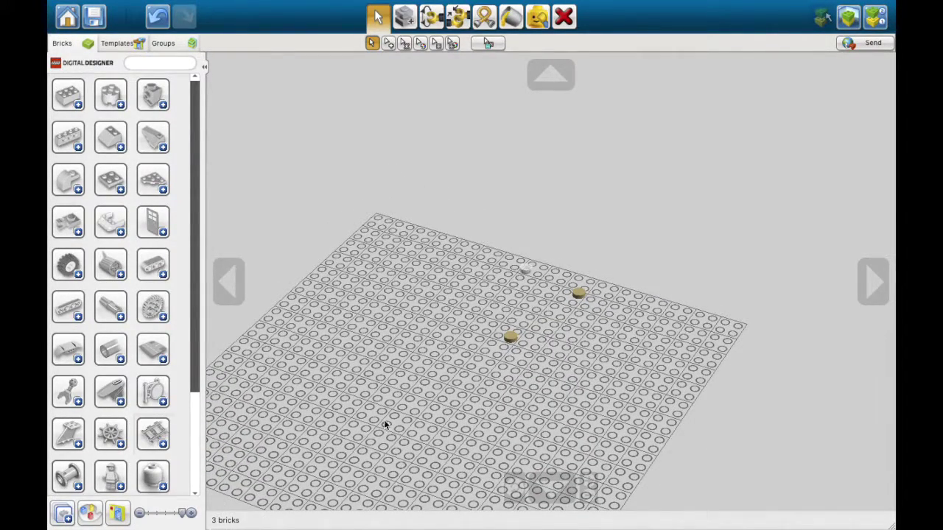
left_click(508, 337)
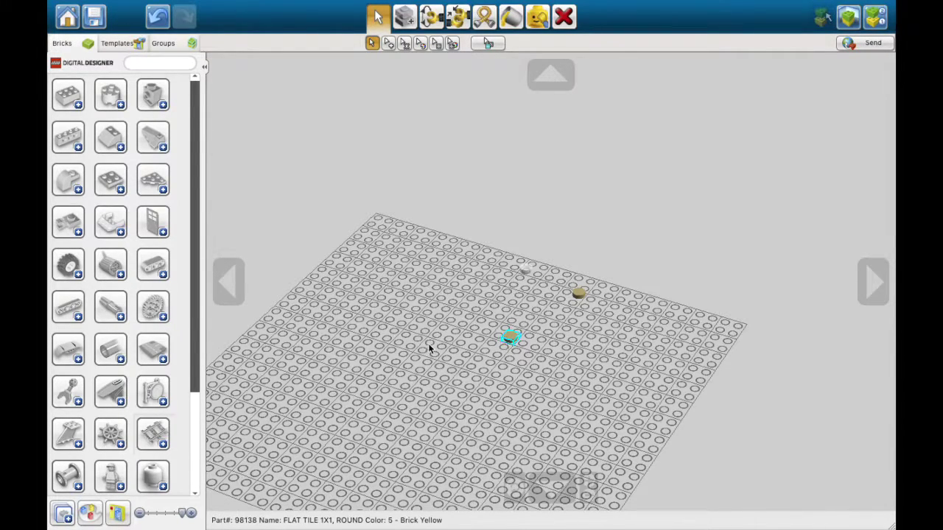
left_click(392, 359)
right_click_drag(450, 366, 490, 358)
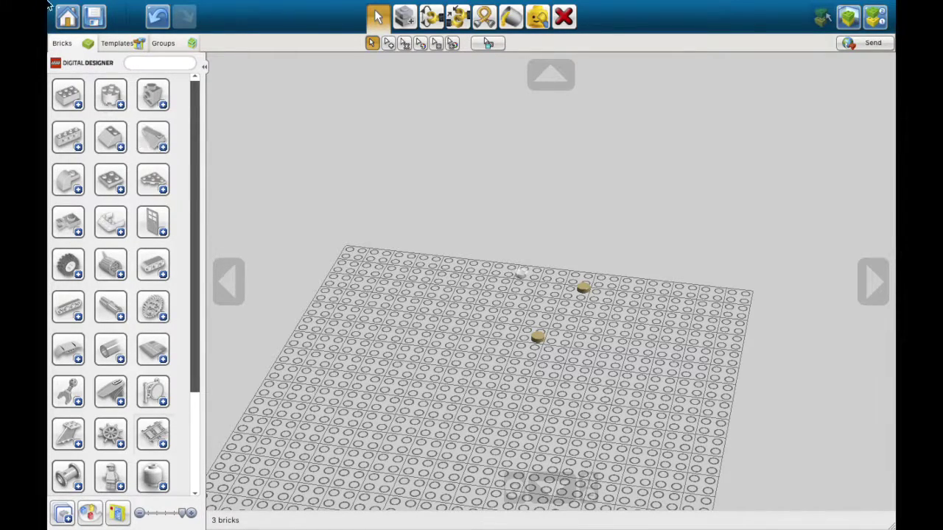
left_click(64, 19)
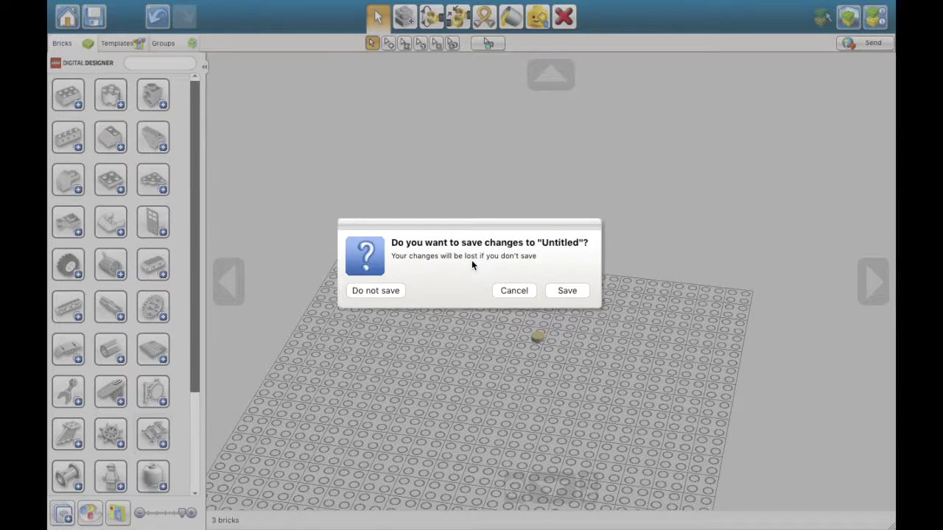
Step: Discard the unsaved changes to Untitled and start a new free-build model on an empty baseplate
left_click(400, 290)
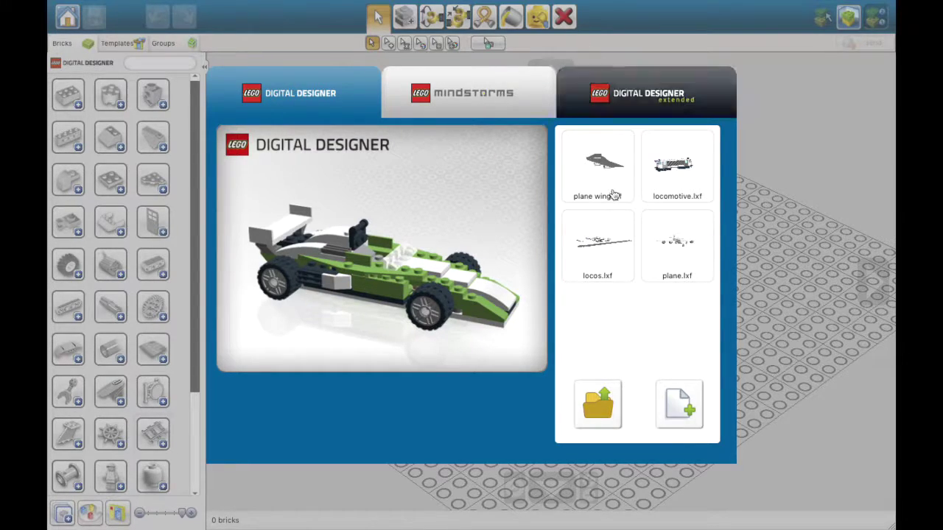
left_click(683, 411)
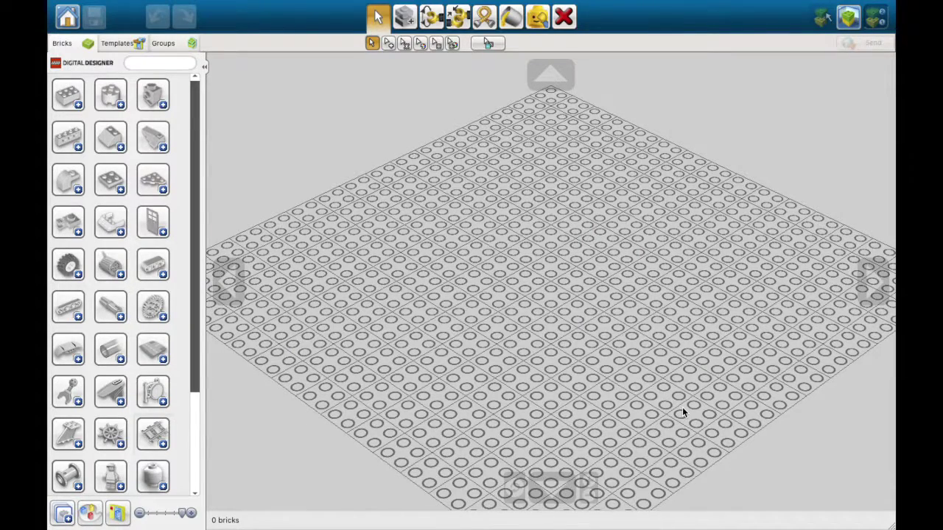
scroll(585, 299, "down", 3)
scroll(585, 299, "up", 2)
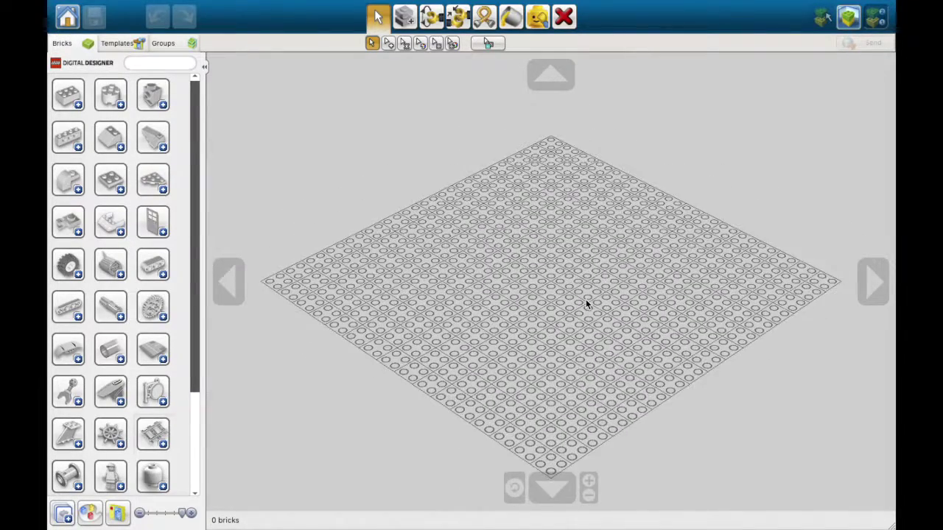